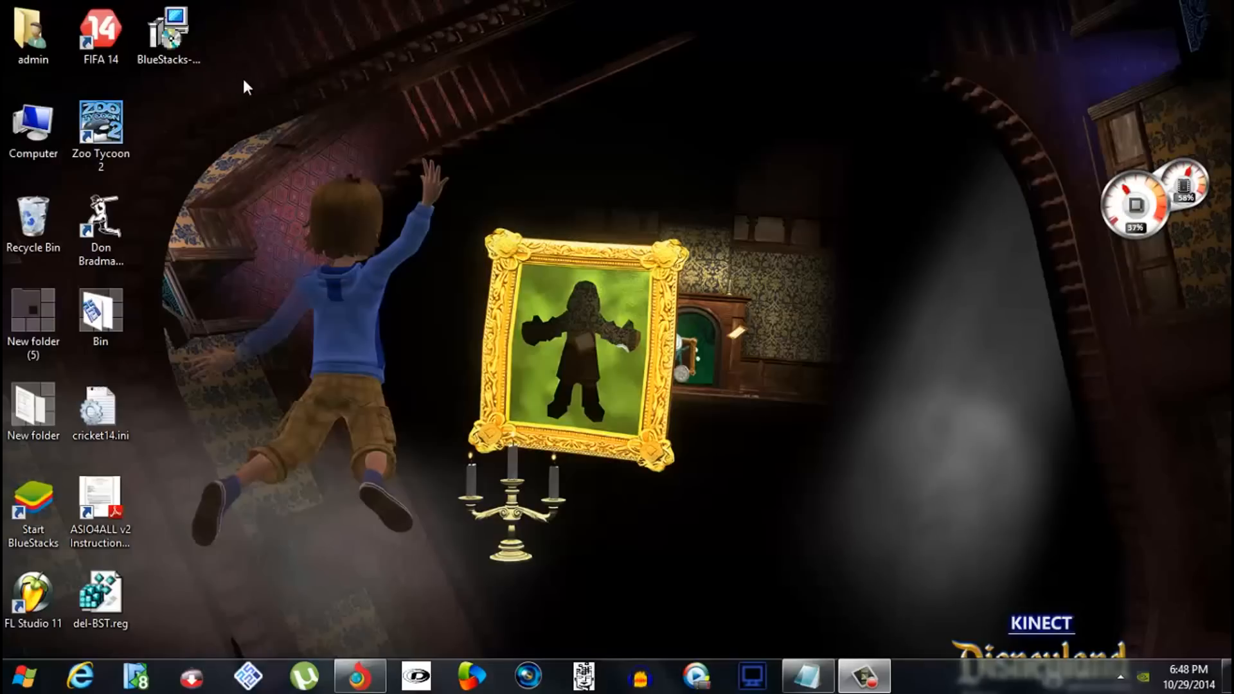
- Run the BlueStacks installer and dismiss its already-installed error message
double_click(177, 49)
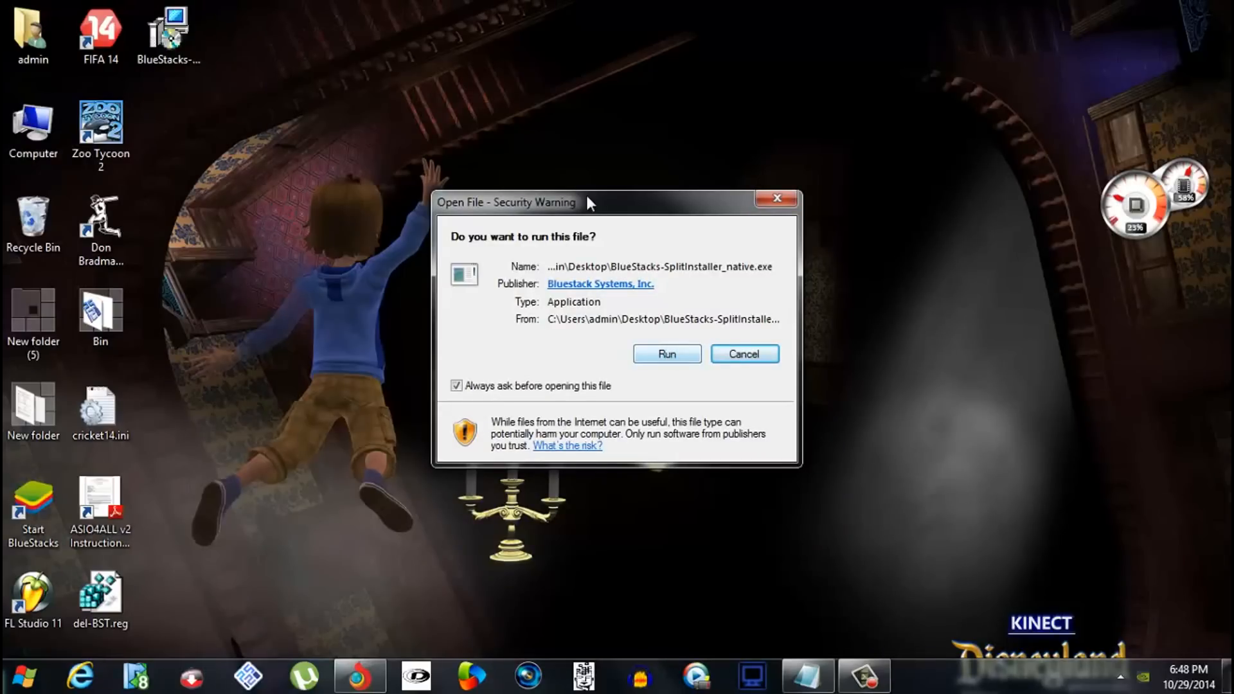
left_click_drag(586, 196, 576, 170)
left_click(663, 331)
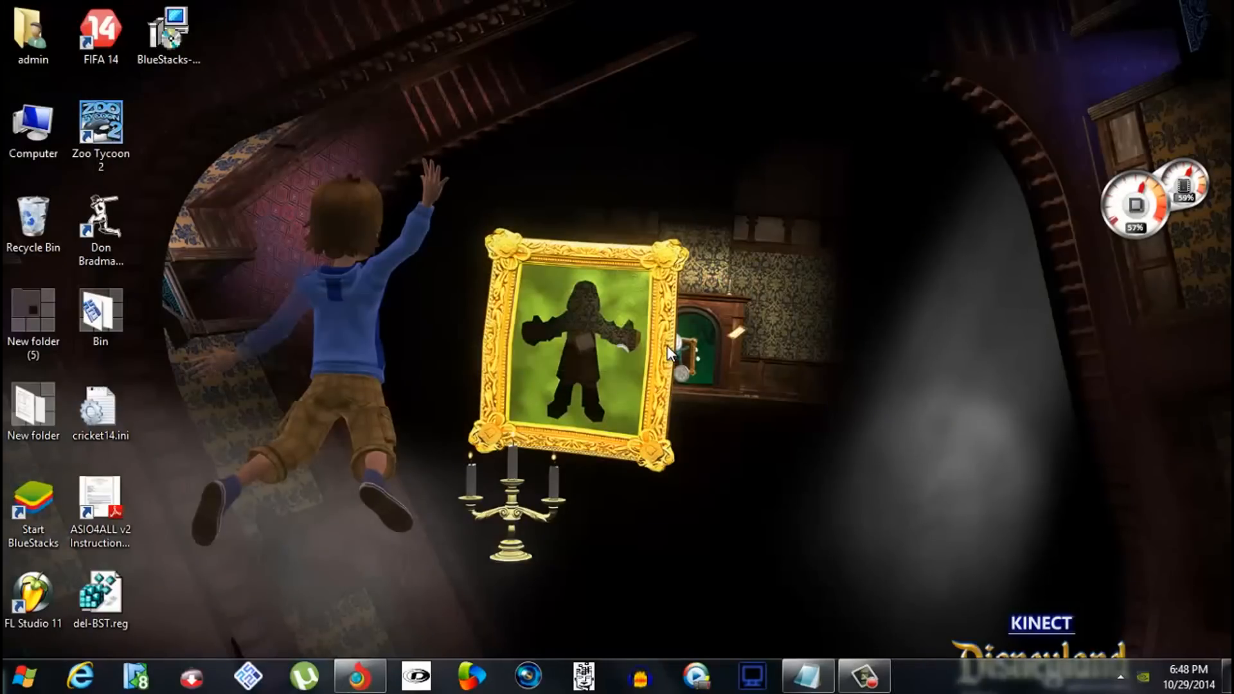
left_click_drag(608, 281, 578, 251)
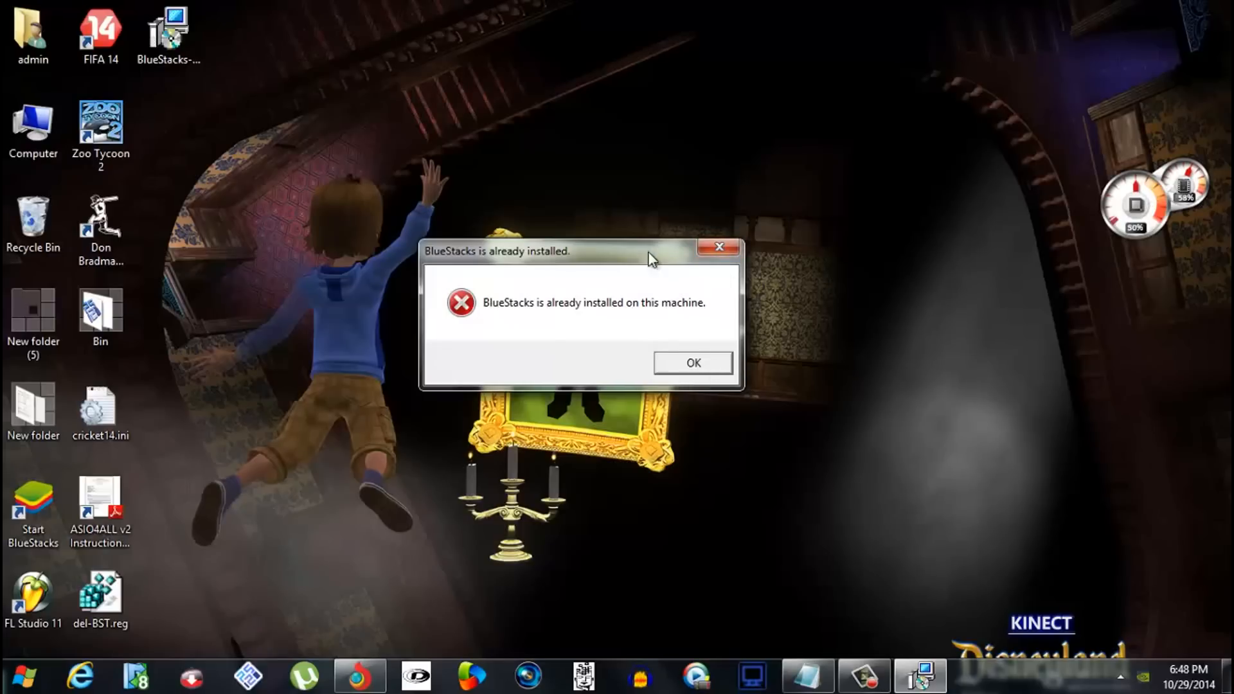
left_click(698, 367)
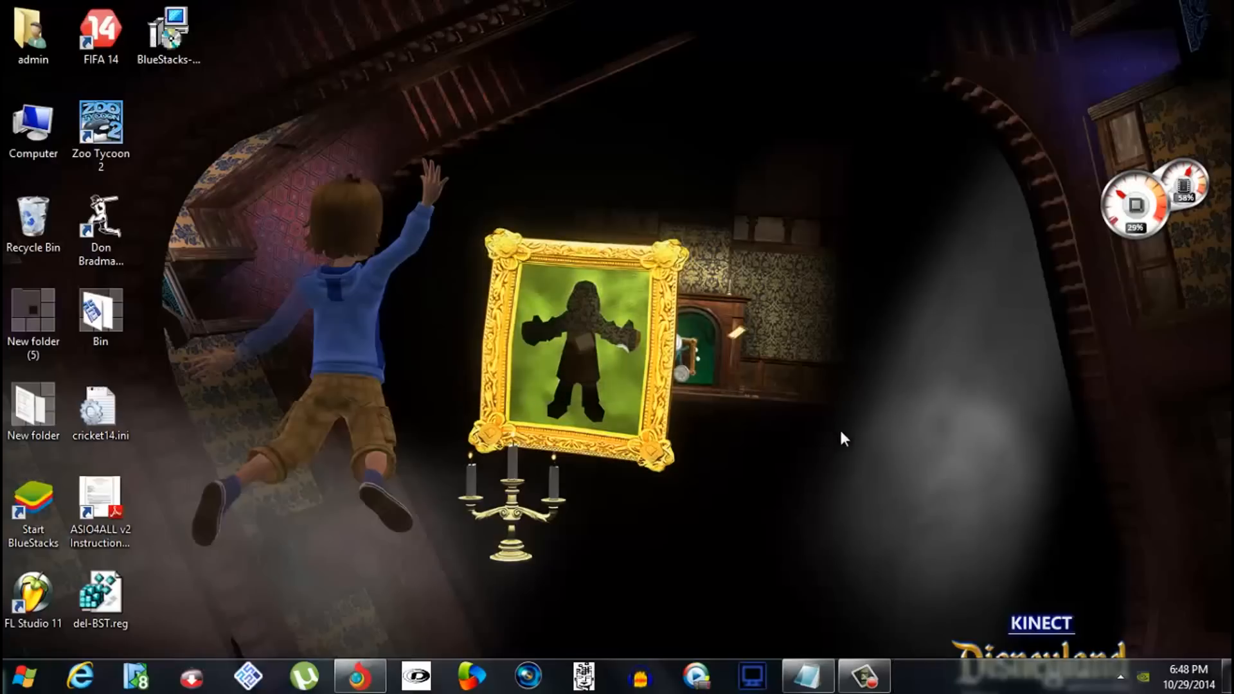
- Consult the removal notes, then reach Control Panel's installed programs list
left_click(809, 675)
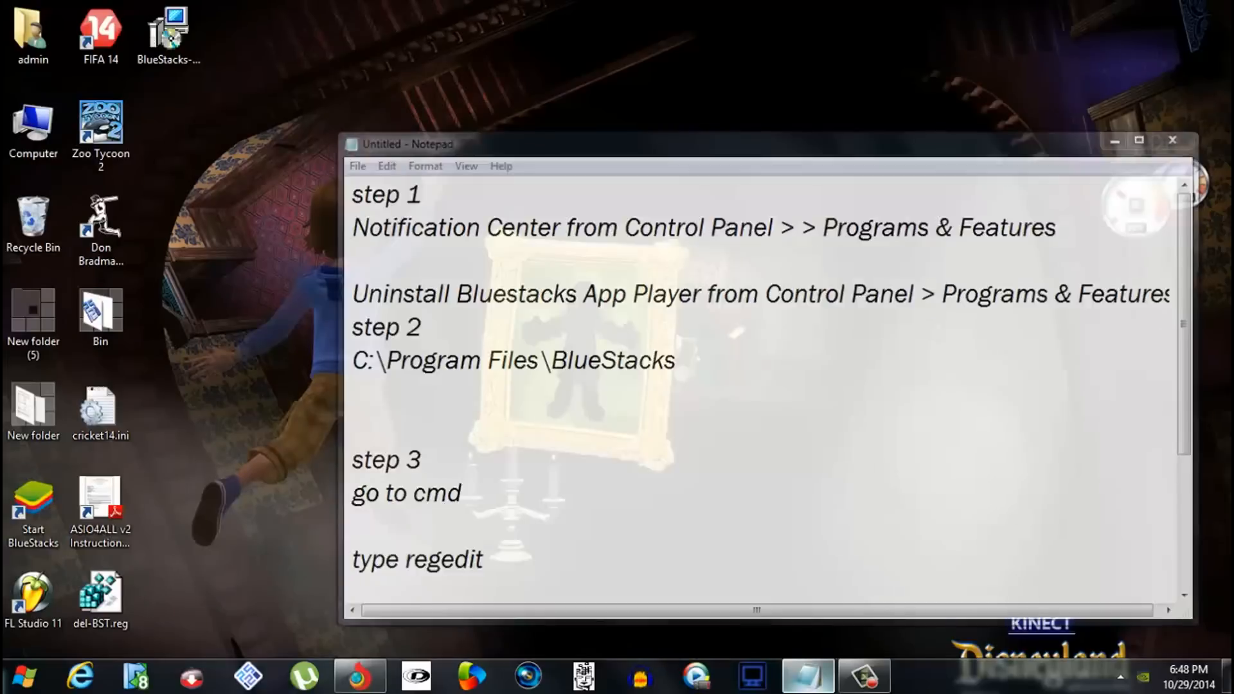
left_click(808, 675)
left_click(24, 674)
left_click(285, 275)
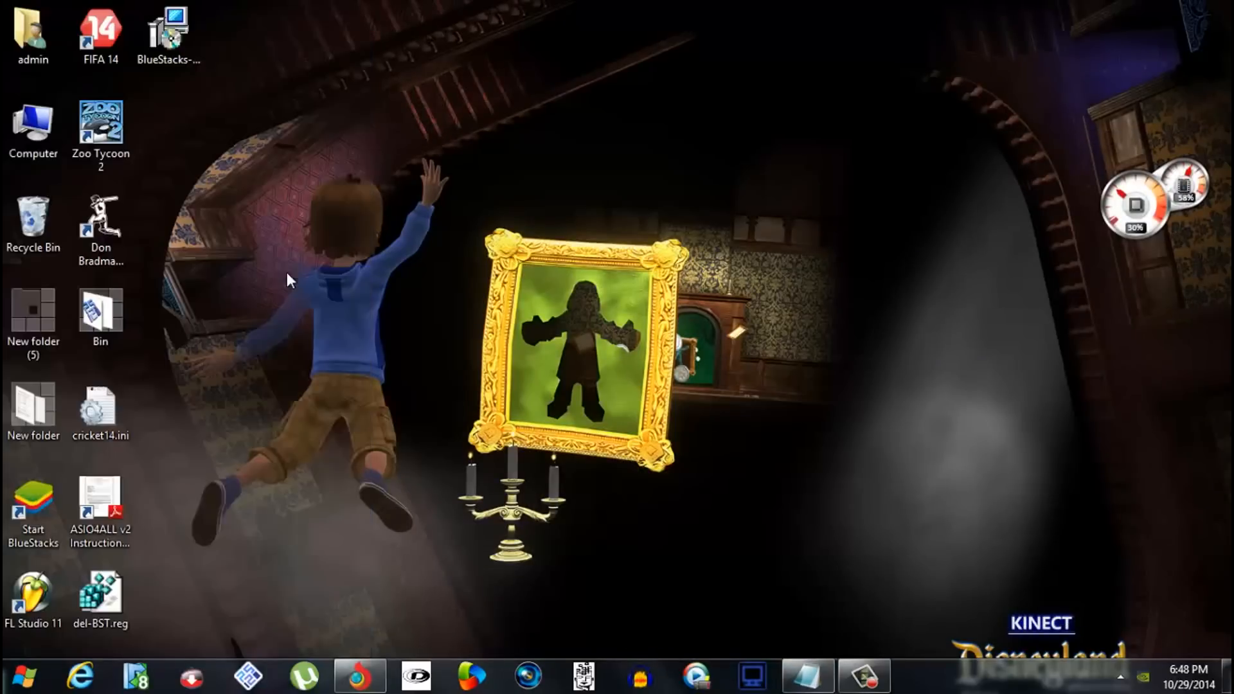
left_click(638, 467)
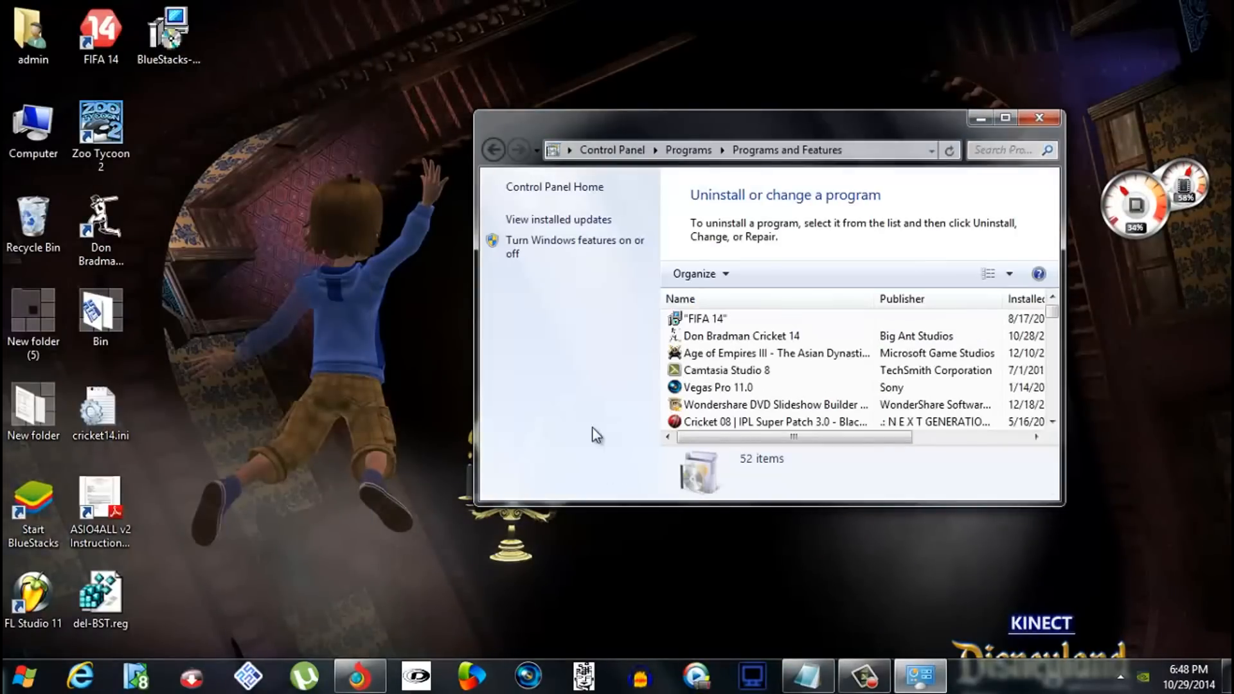
- Locate the BlueStacks Notification Center and App Player entries, view their removal options, and close the list
left_click(732, 370)
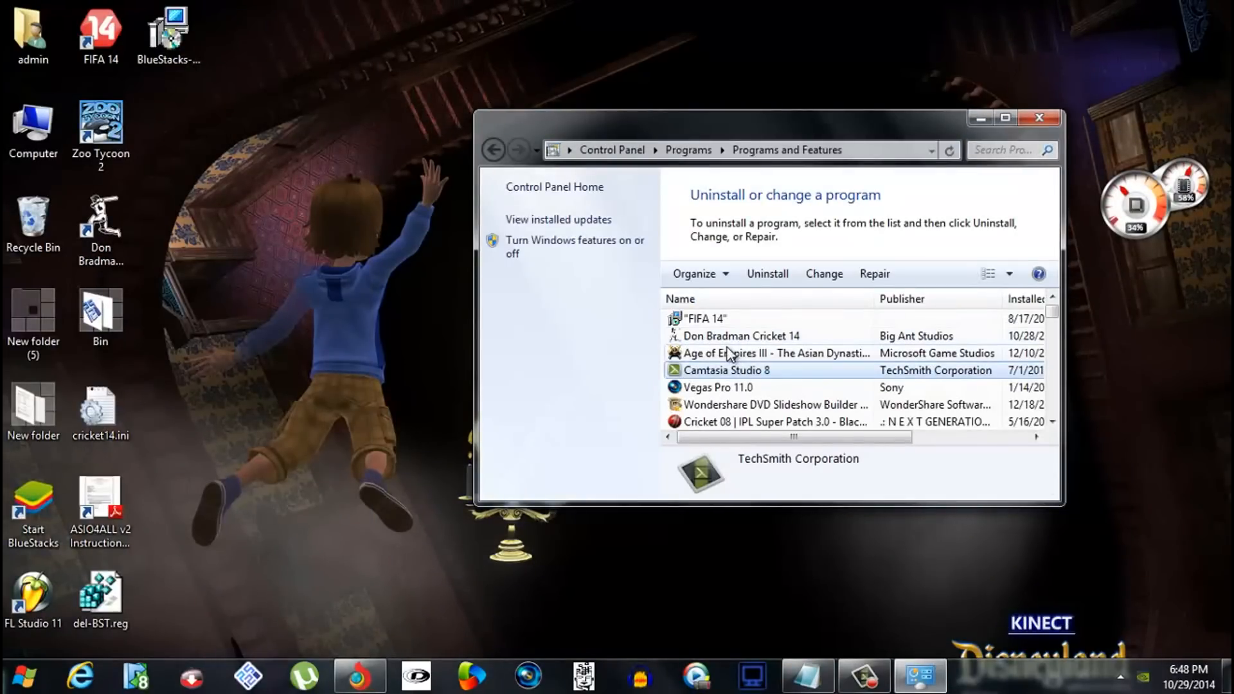
key("b")
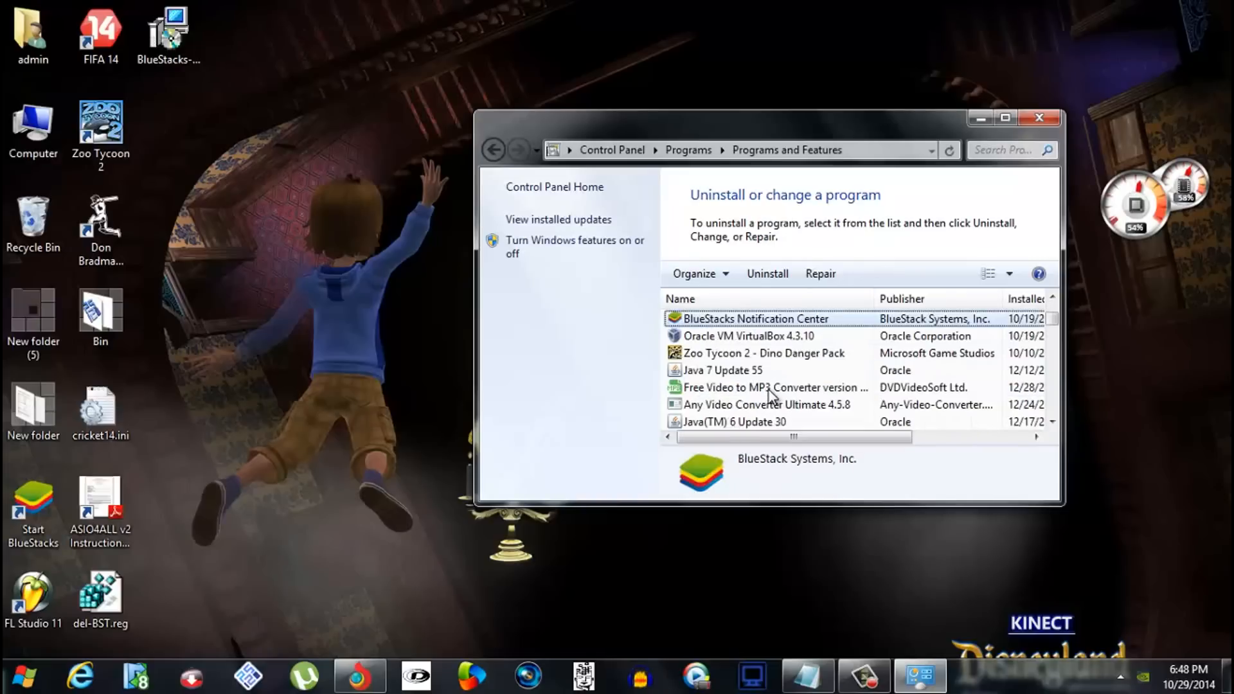
right_click(821, 314)
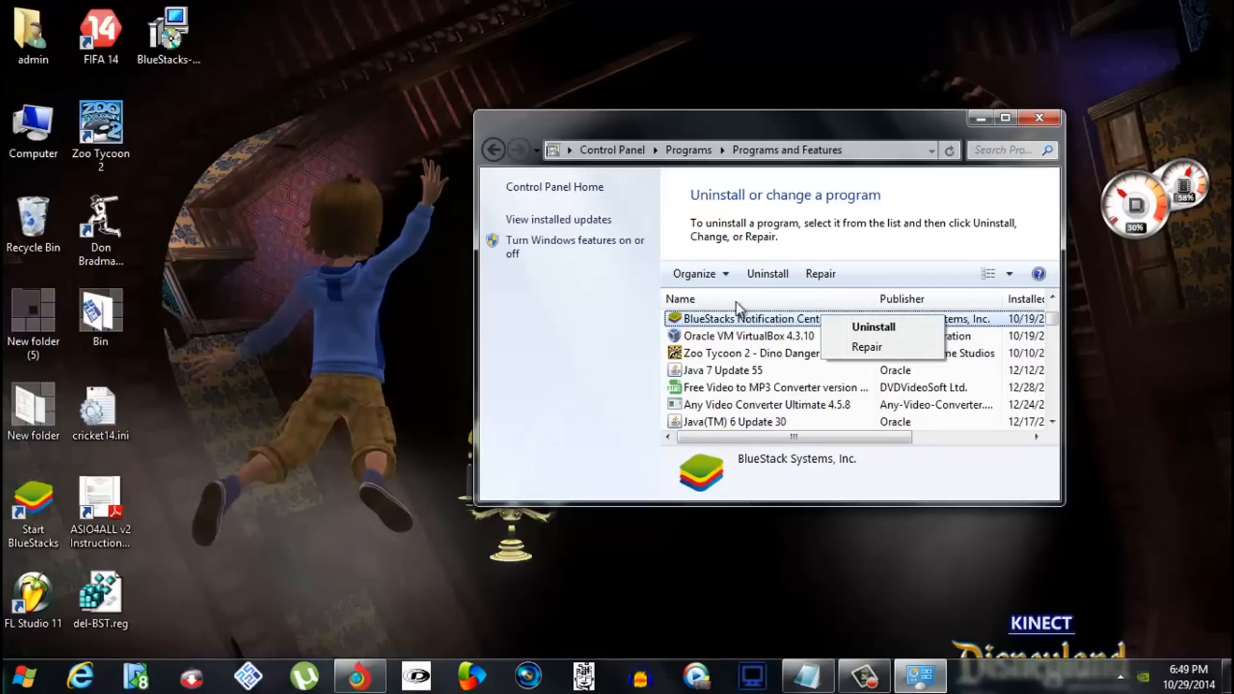
left_click(740, 423)
scroll(739, 424, "down", 1)
scroll(743, 366, "down", 3)
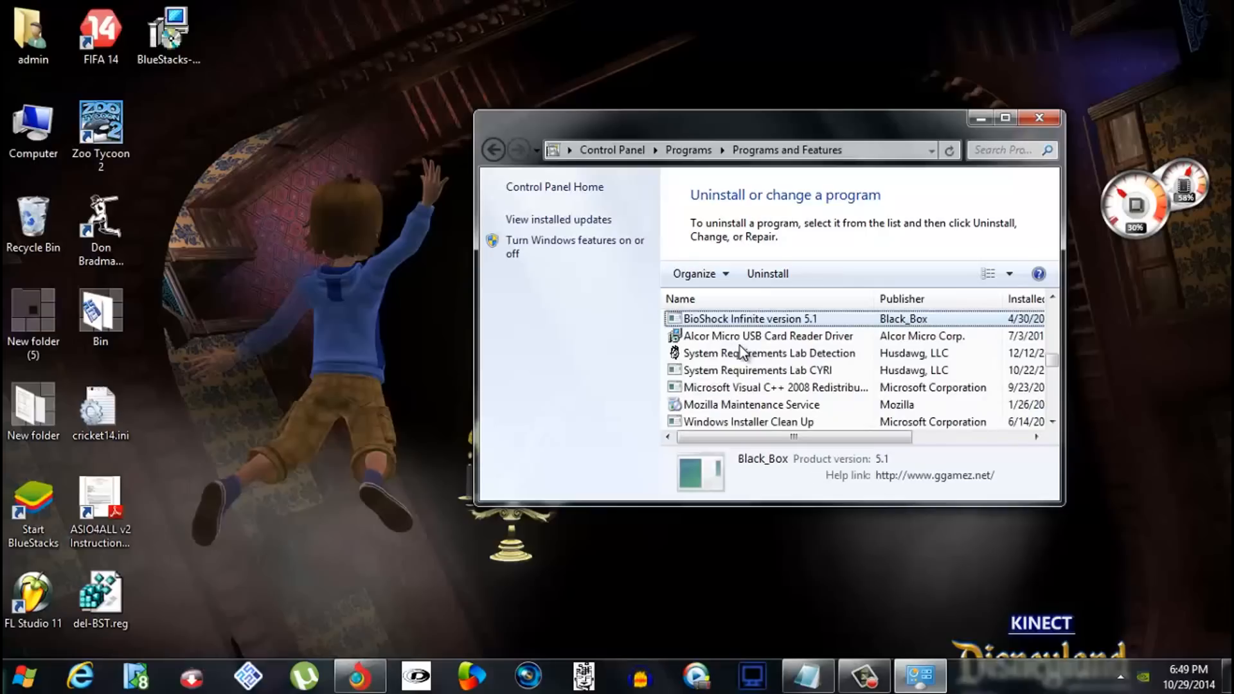
key("b")
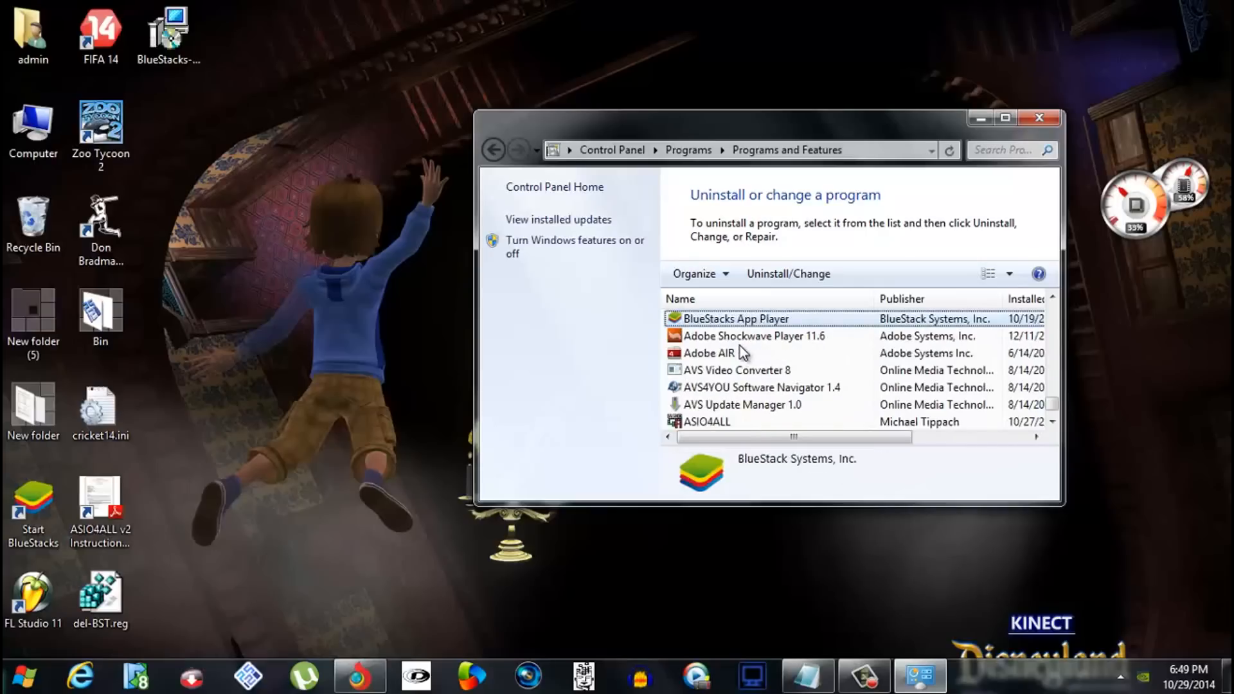
right_click(759, 320)
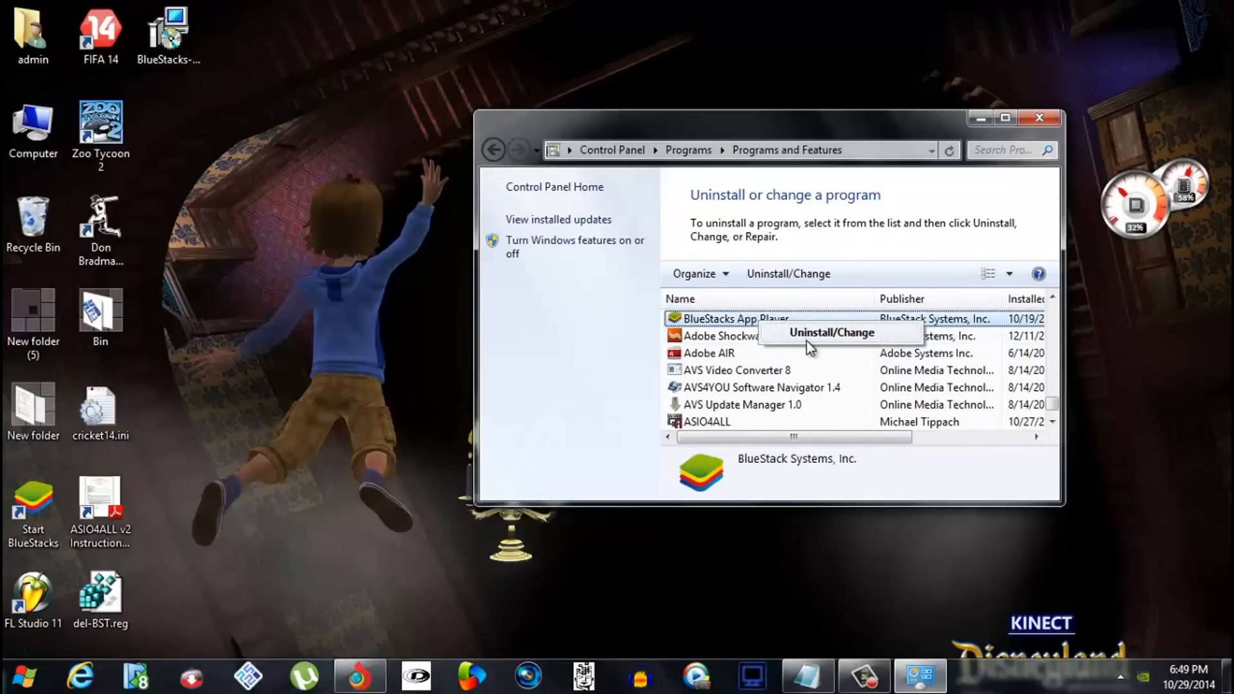
left_click(1039, 117)
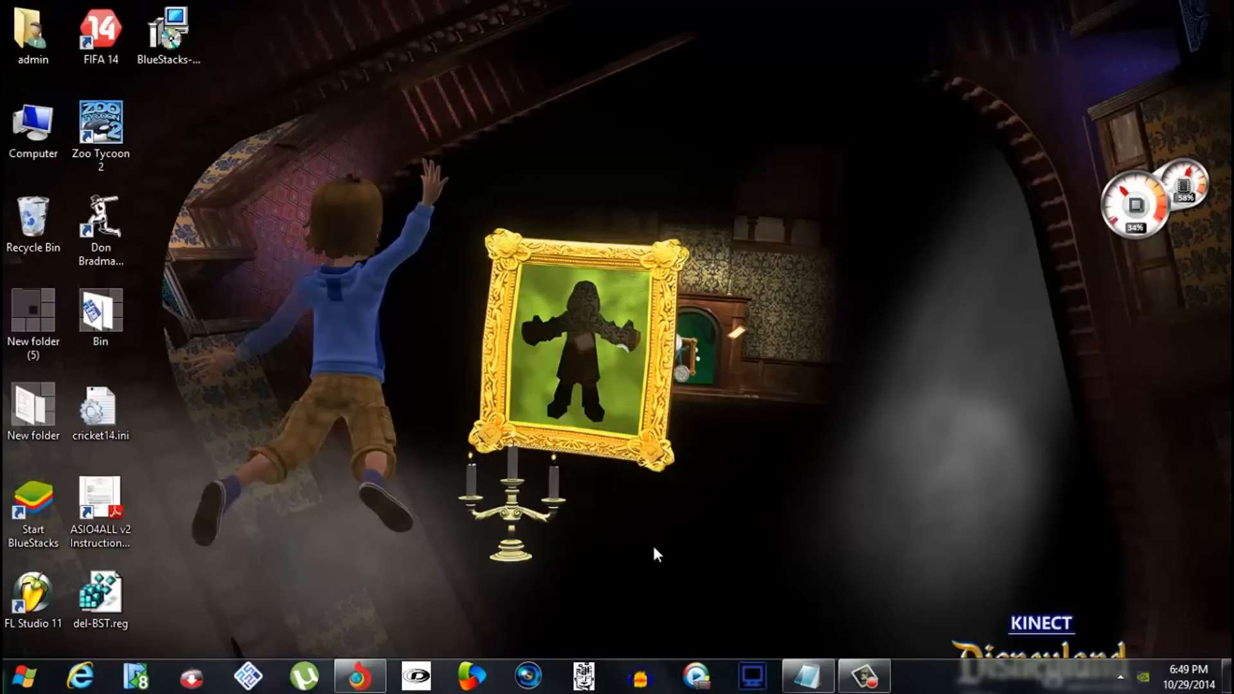
- Check the notes again, then browse Computer > Local Disk (C:) > Program Files
left_click(808, 676)
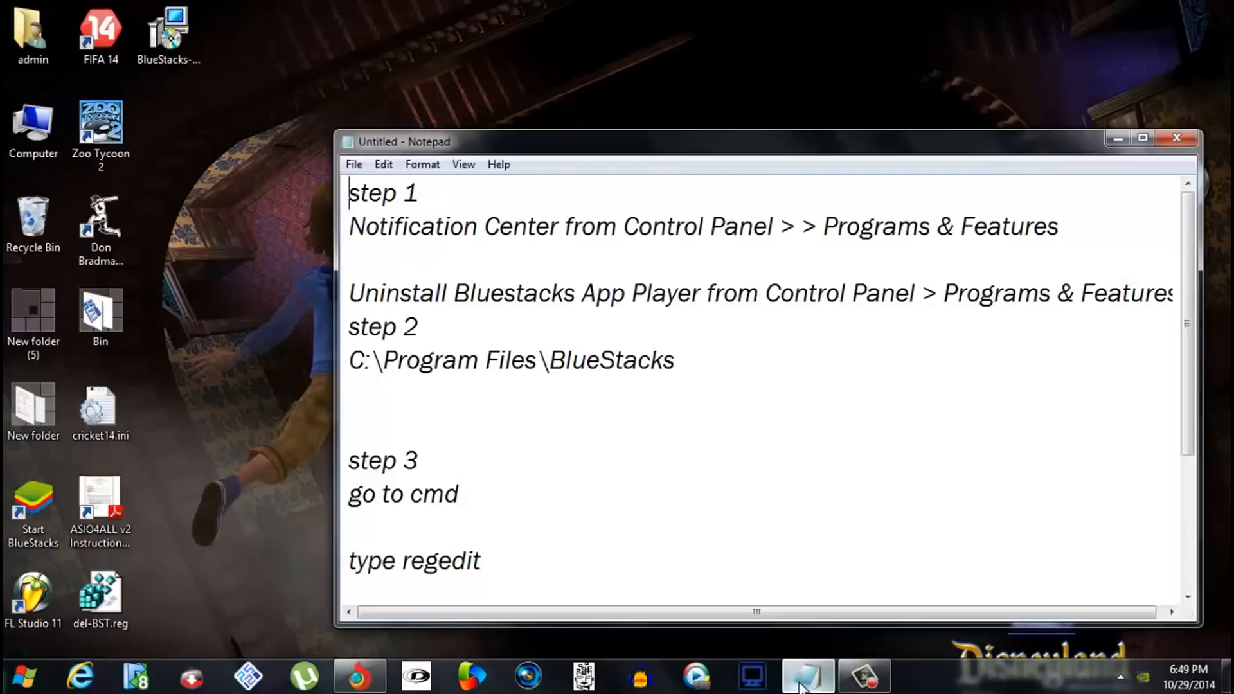
left_click(808, 676)
key("super")
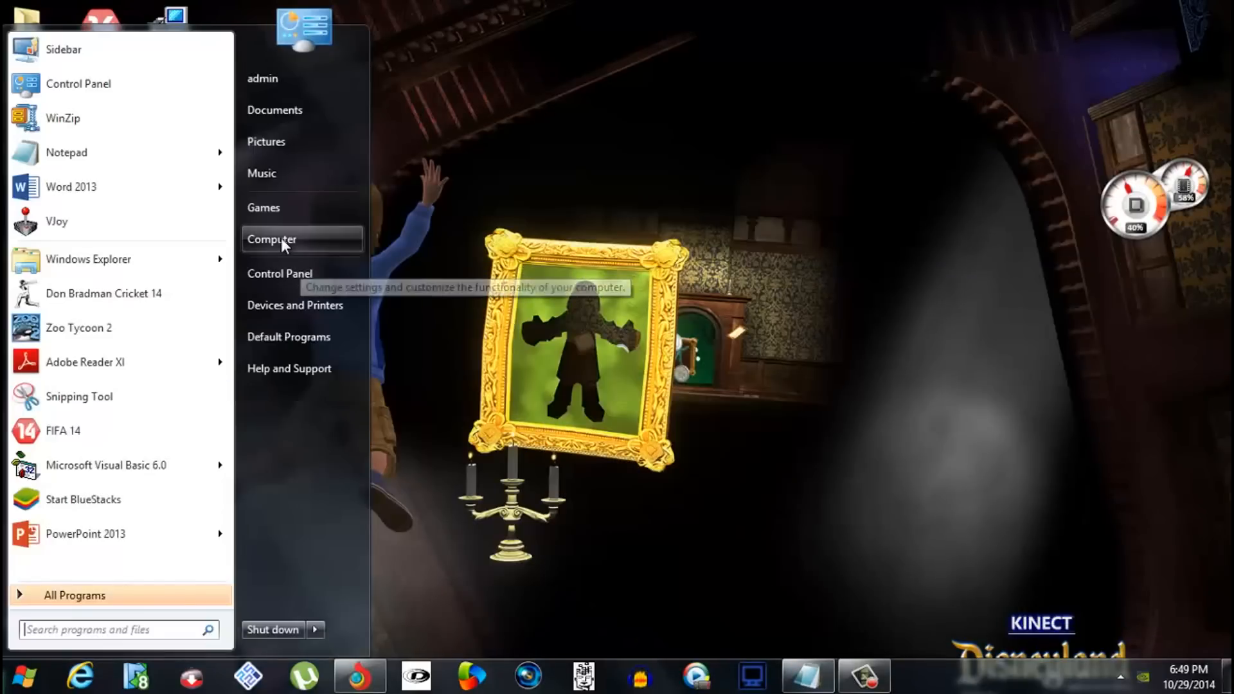
left_click(280, 239)
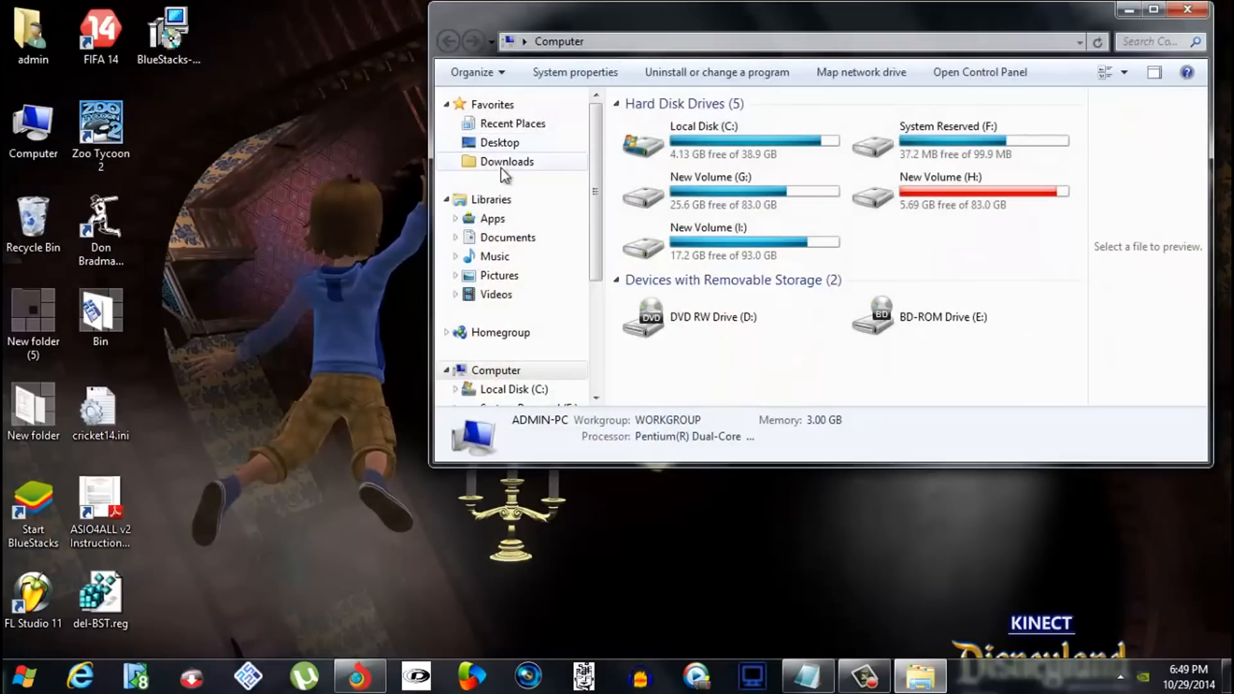
double_click(704, 140)
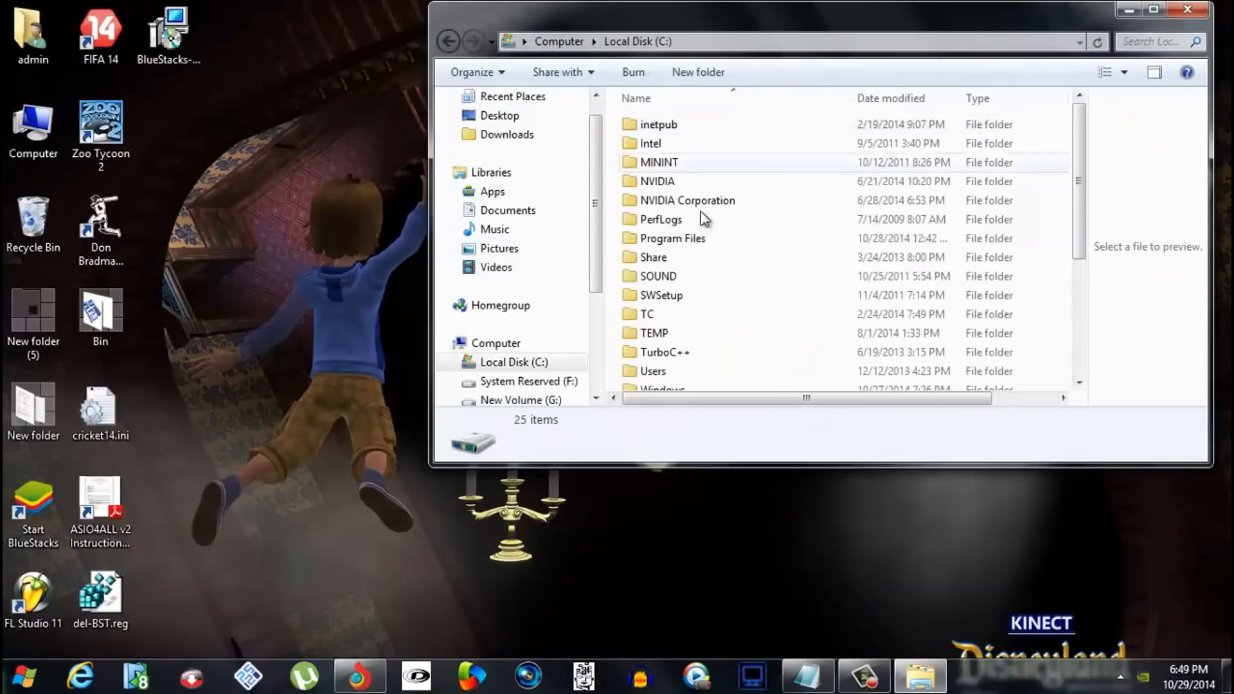
double_click(693, 238)
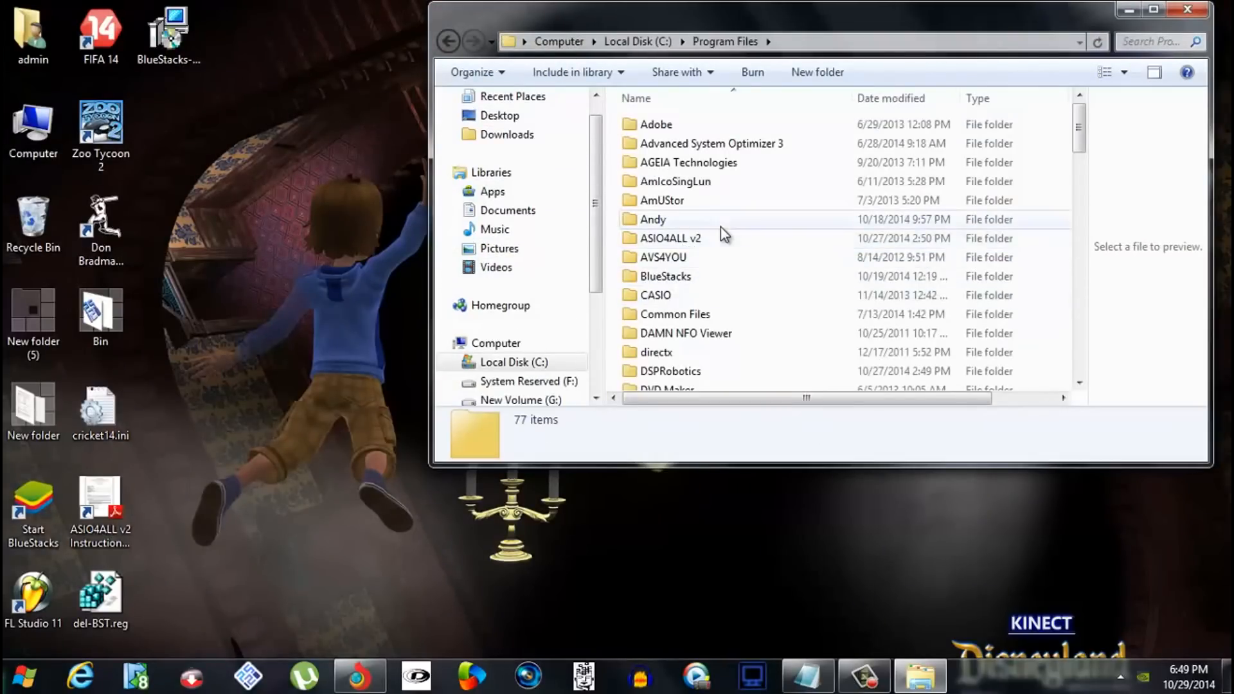
scroll(714, 252, "down", 3)
scroll(705, 261, "down", 2)
- Inspect the contents of the BlueStacks folder and close the Explorer window
left_click(665, 251)
left_click(665, 118)
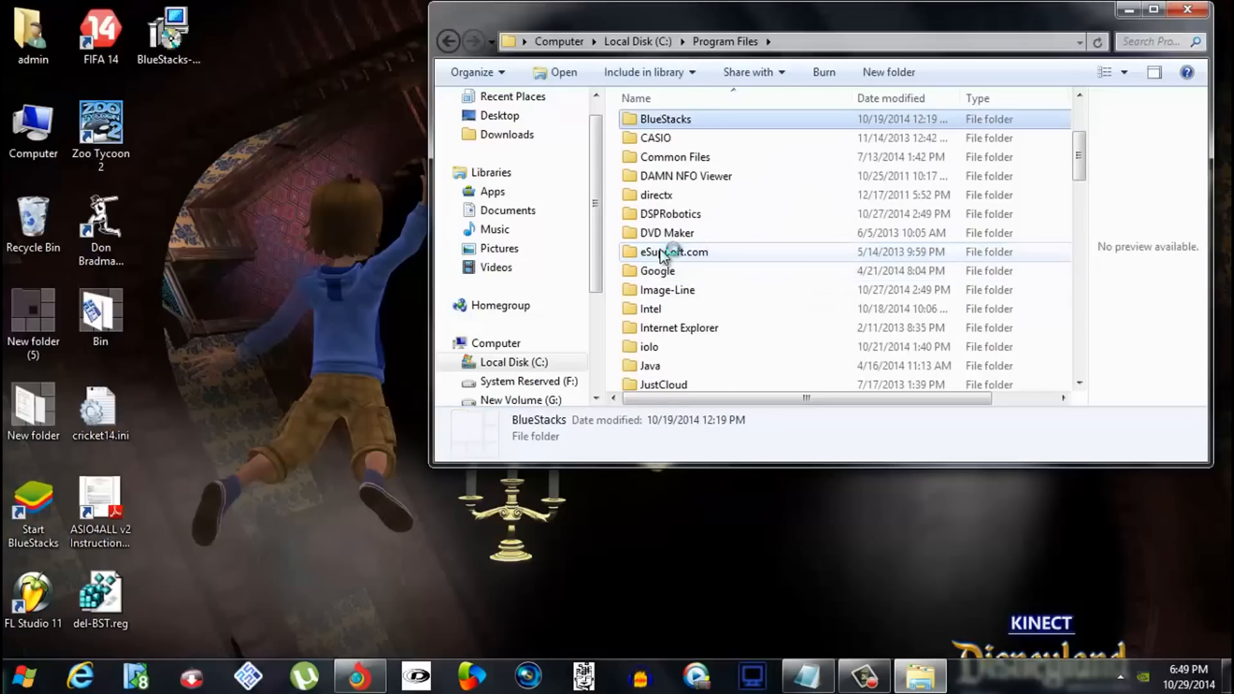
double_click(679, 119)
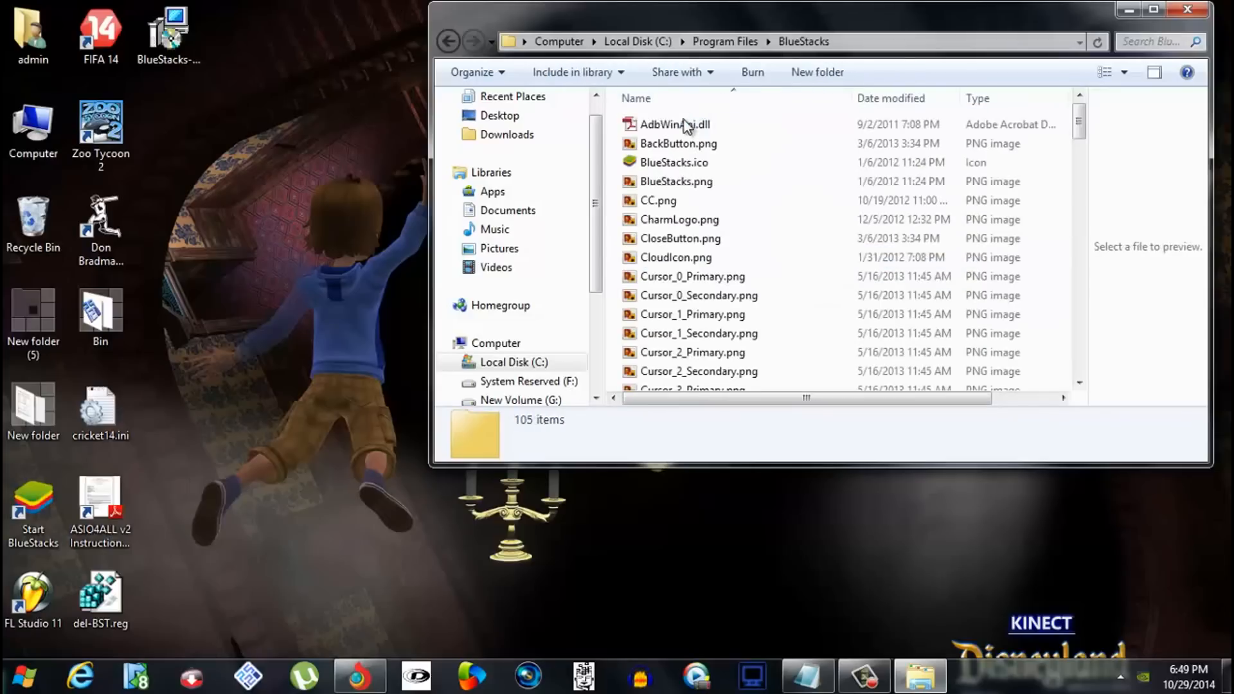
scroll(675, 222, "down", 5)
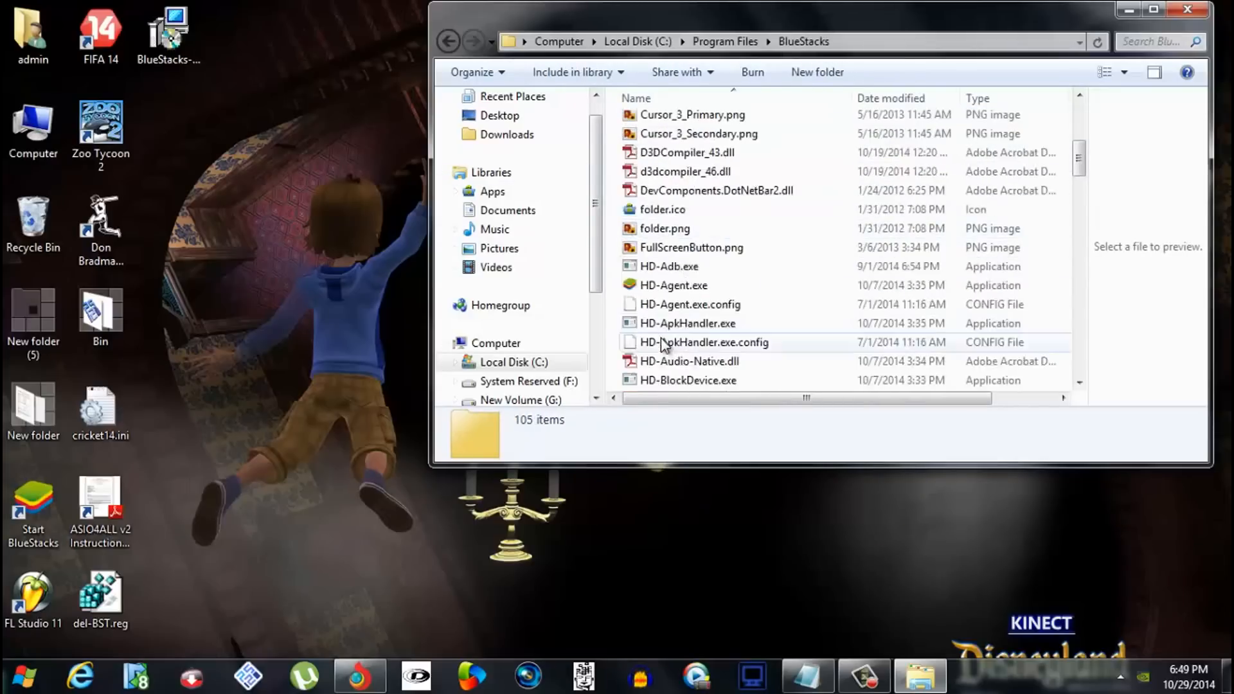
scroll(675, 337, "down", 3)
scroll(673, 386, "down", 3)
scroll(656, 367, "down", 3)
scroll(637, 345, "down", 3)
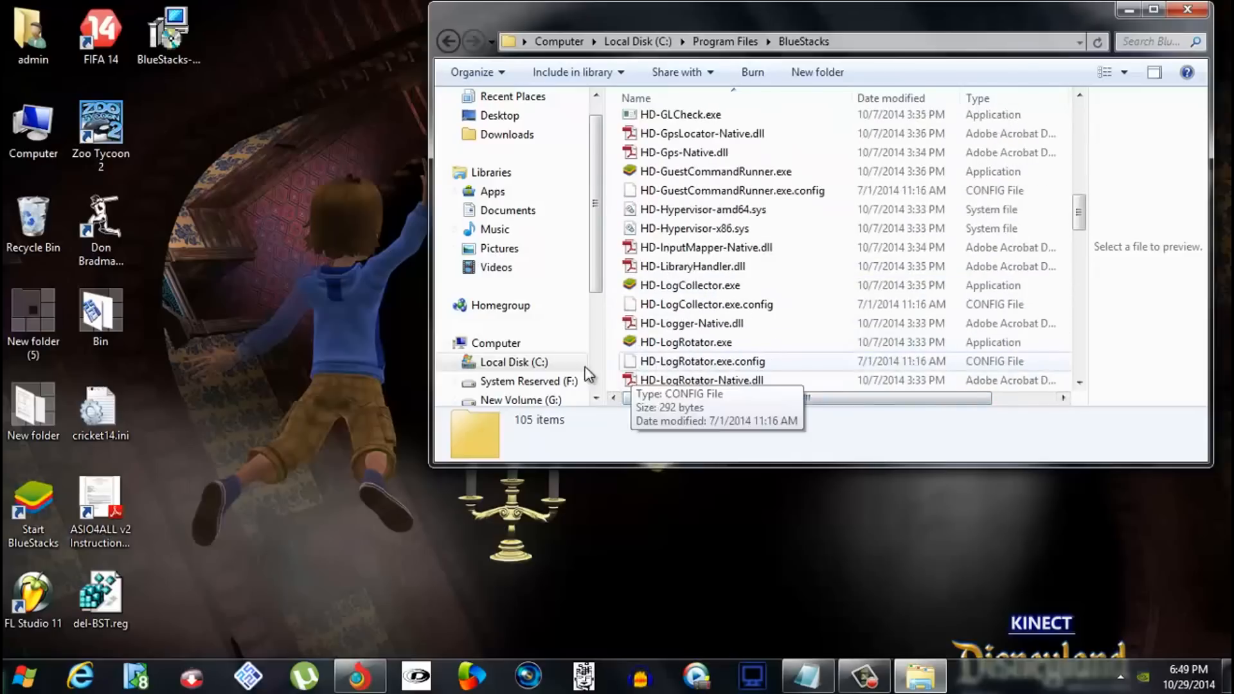
scroll(675, 328, "up", 5)
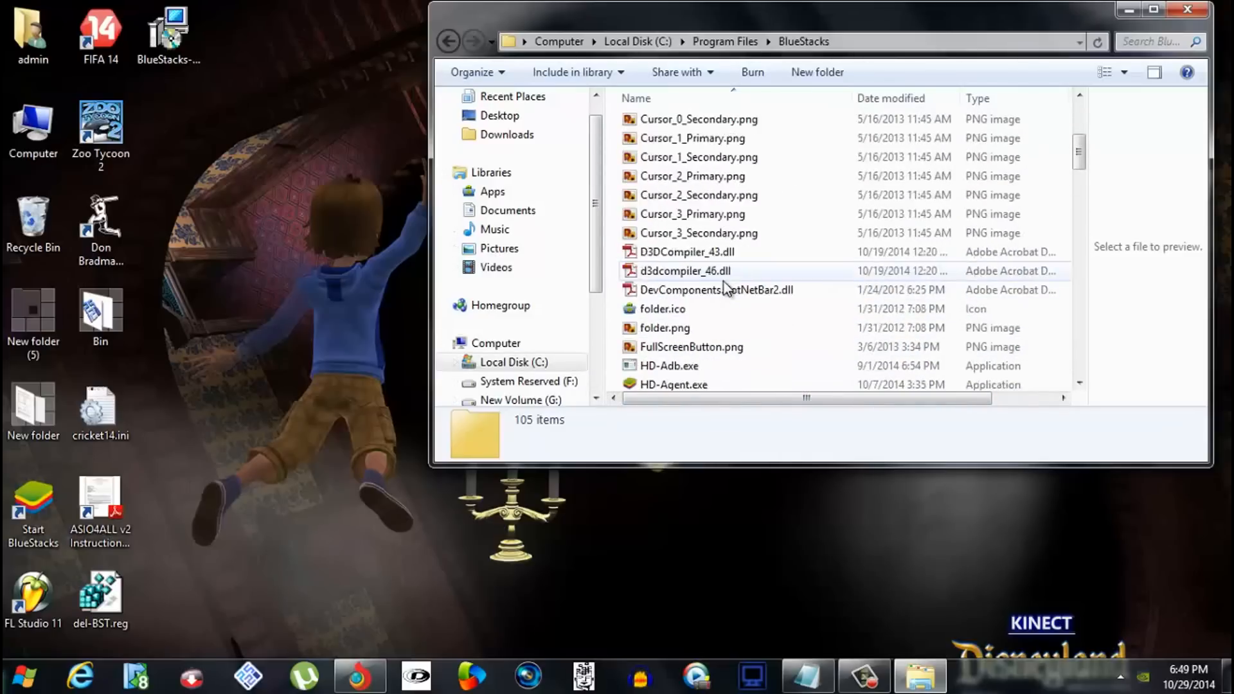
scroll(723, 289, "up", 8)
left_click_drag(933, 22, 829, 36)
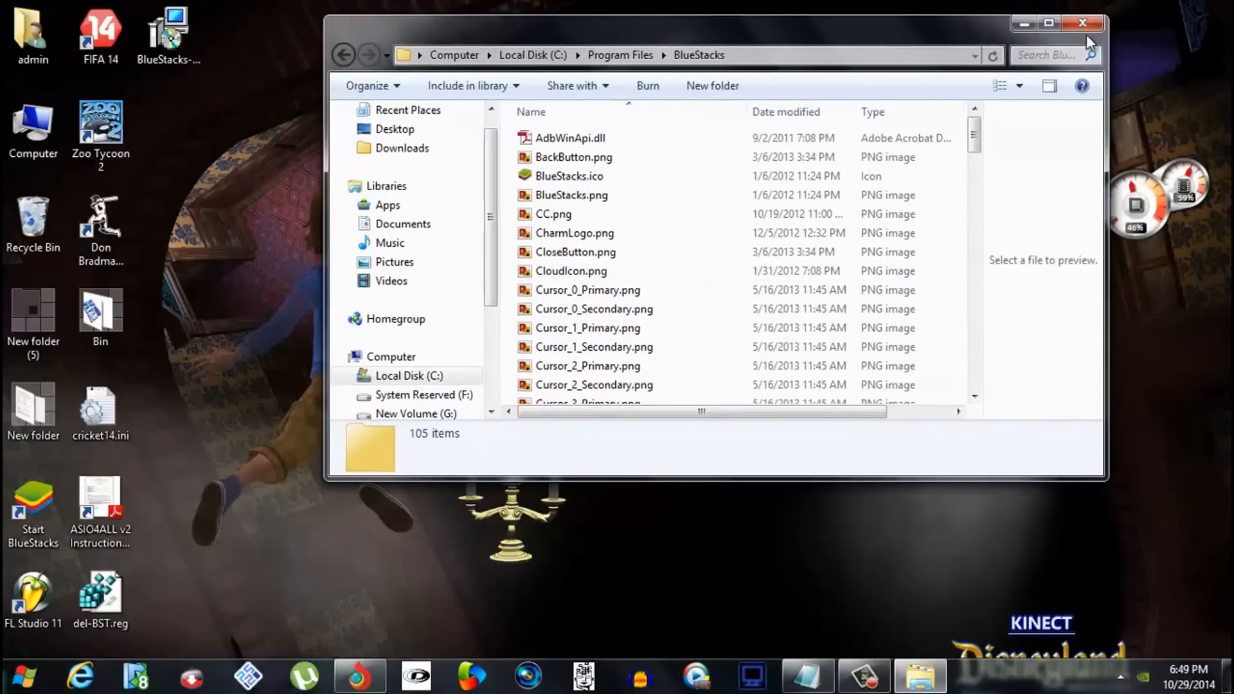
left_click(1082, 27)
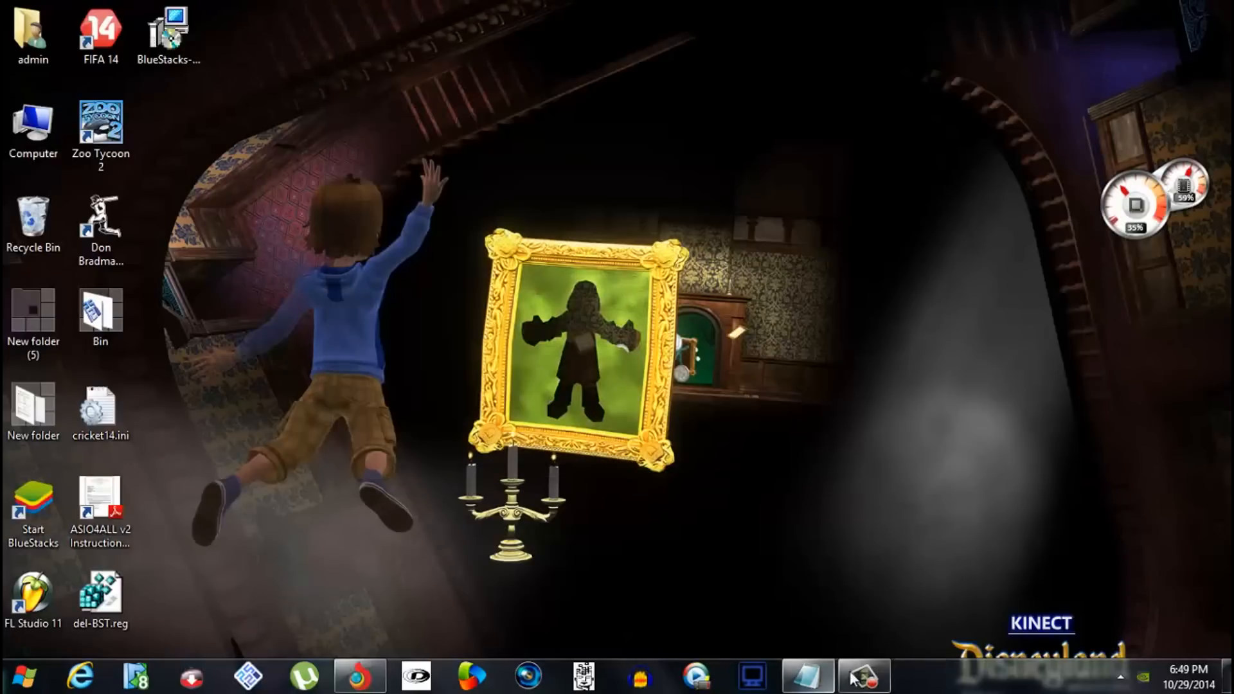
- Launch Command Prompt from Start search, centre it, and consult the removal notes for the next step
key("super")
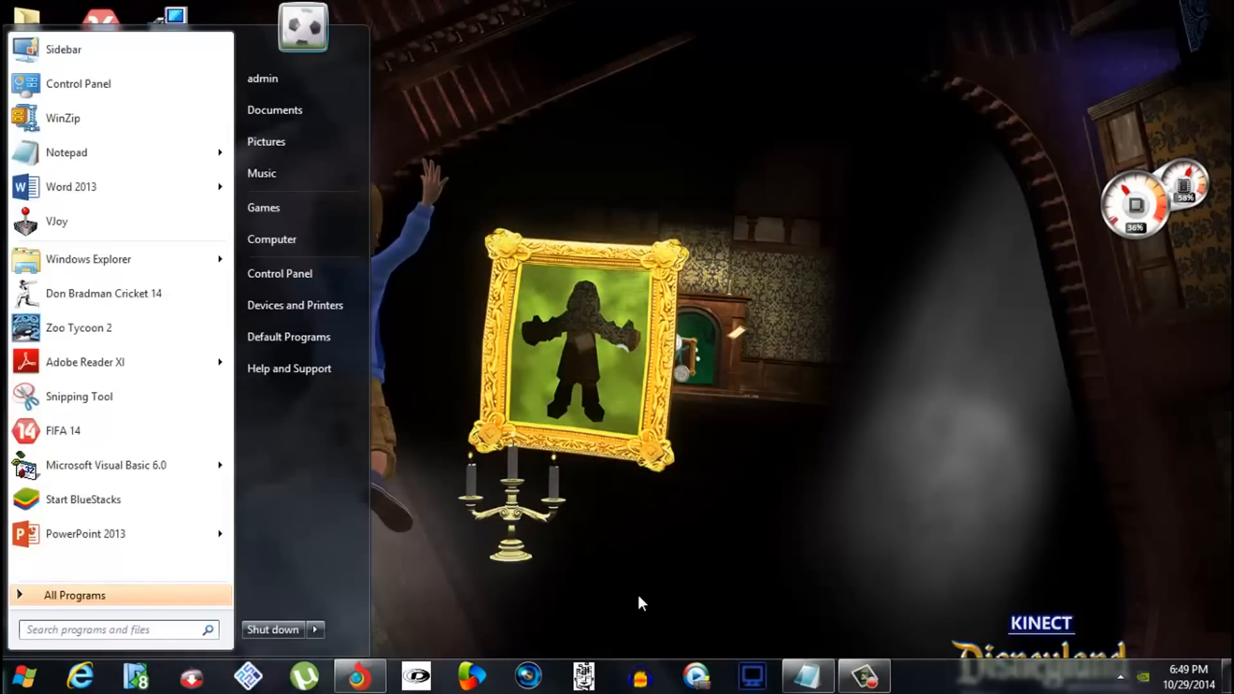
type("cmd")
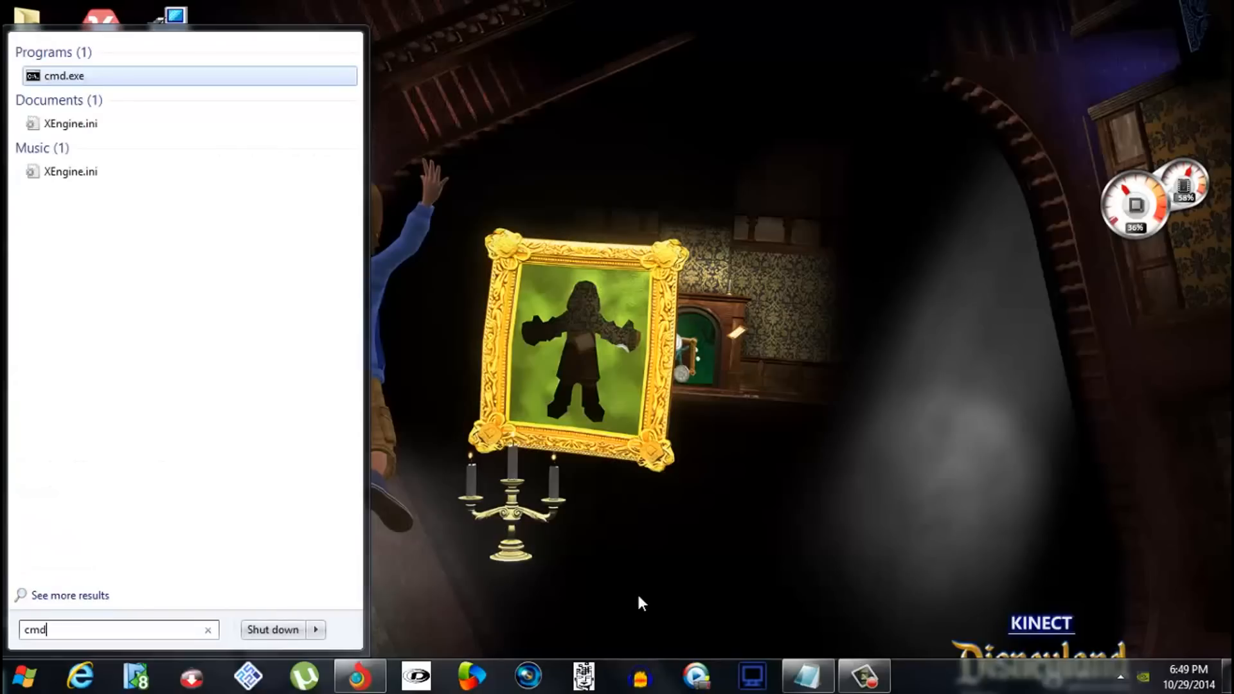
key("Return")
left_click_drag(362, 39, 766, 109)
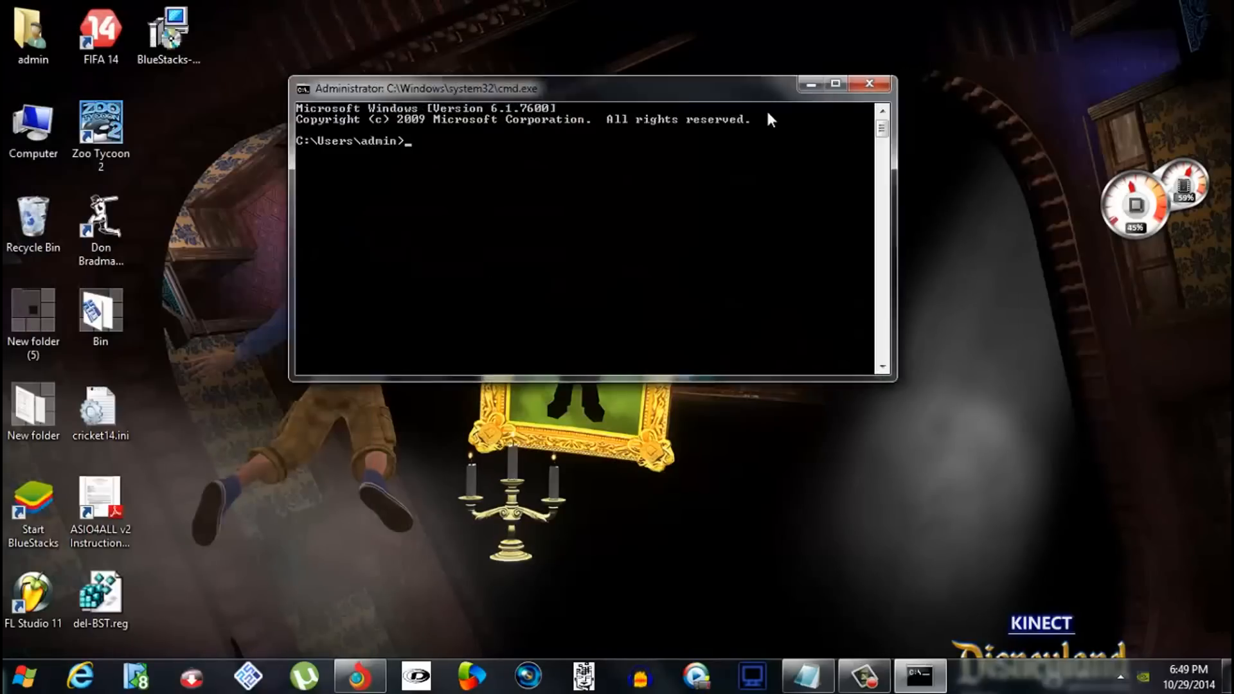
left_click(810, 677)
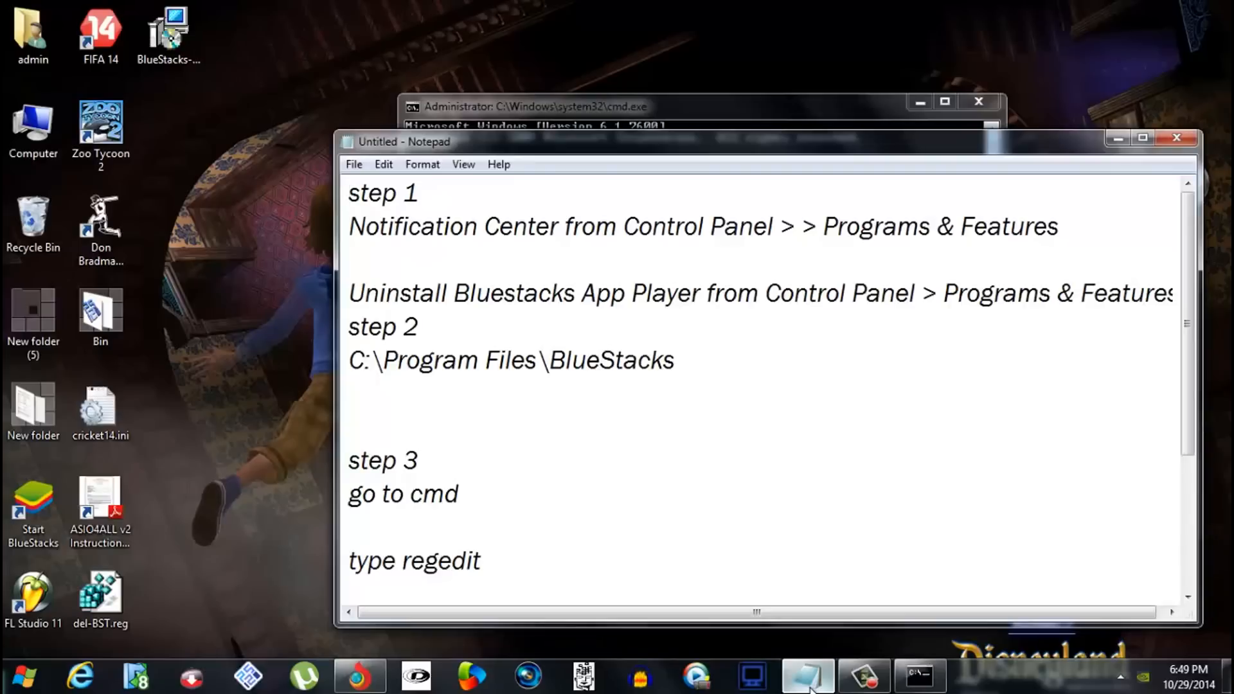
left_click(809, 677)
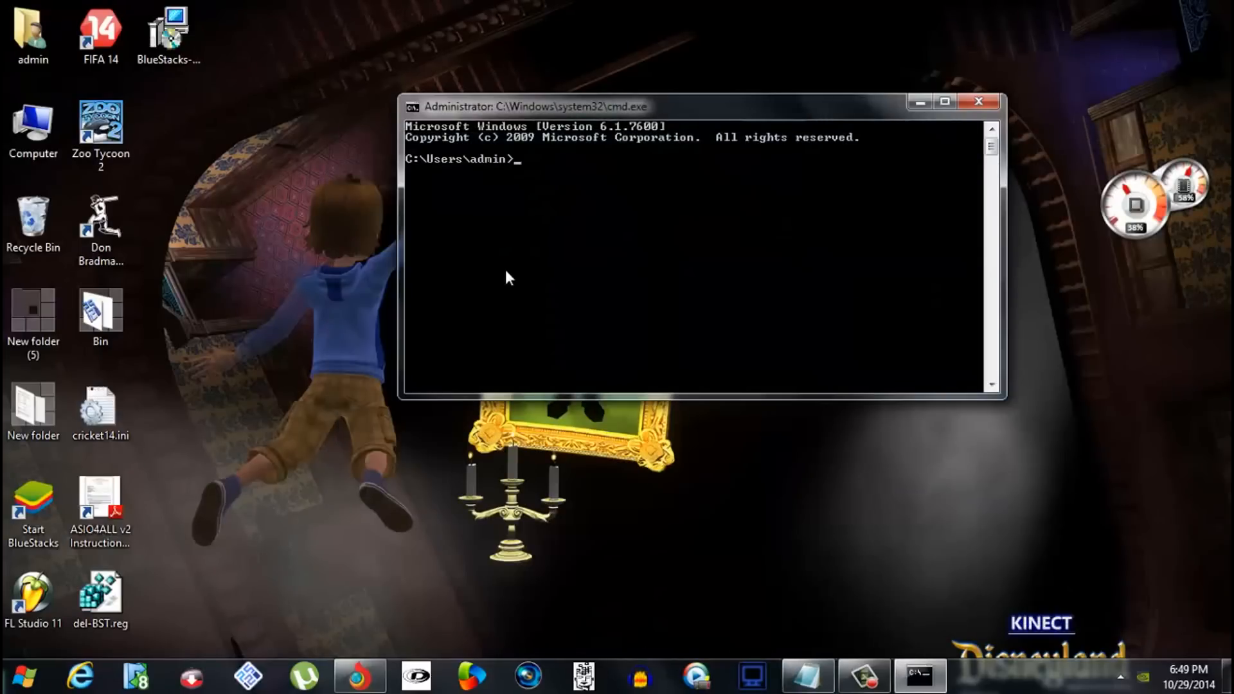
type("rege")
left_click(808, 676)
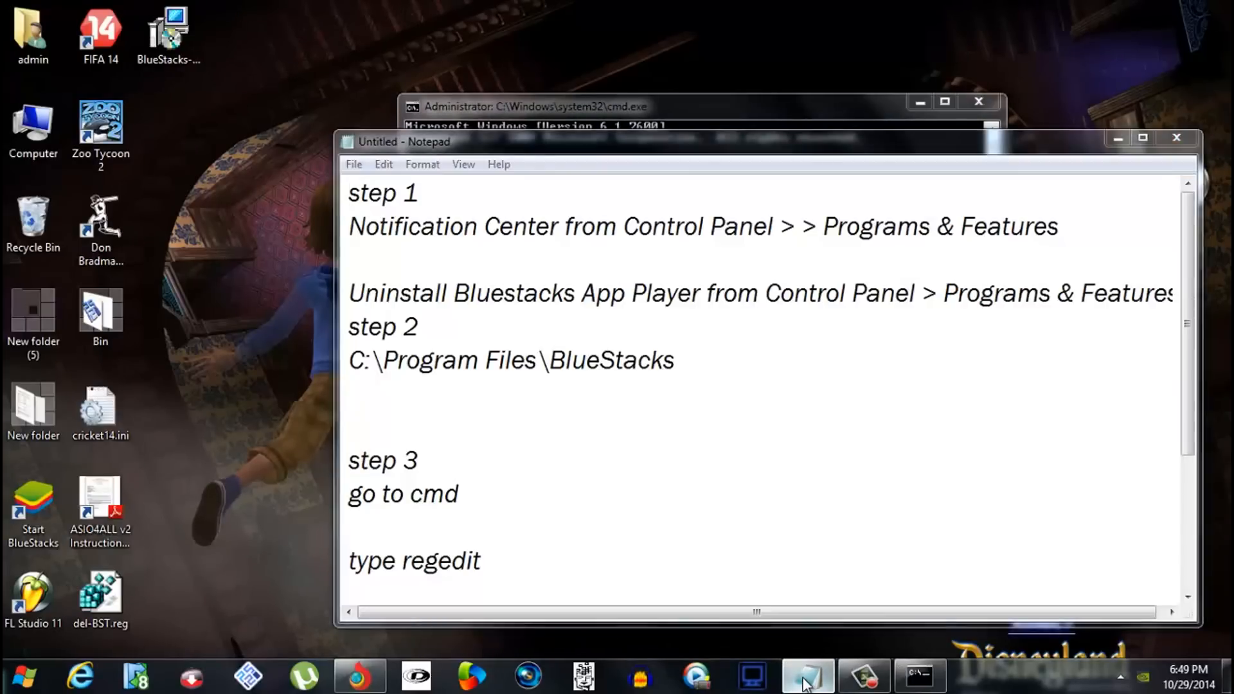
left_click(808, 678)
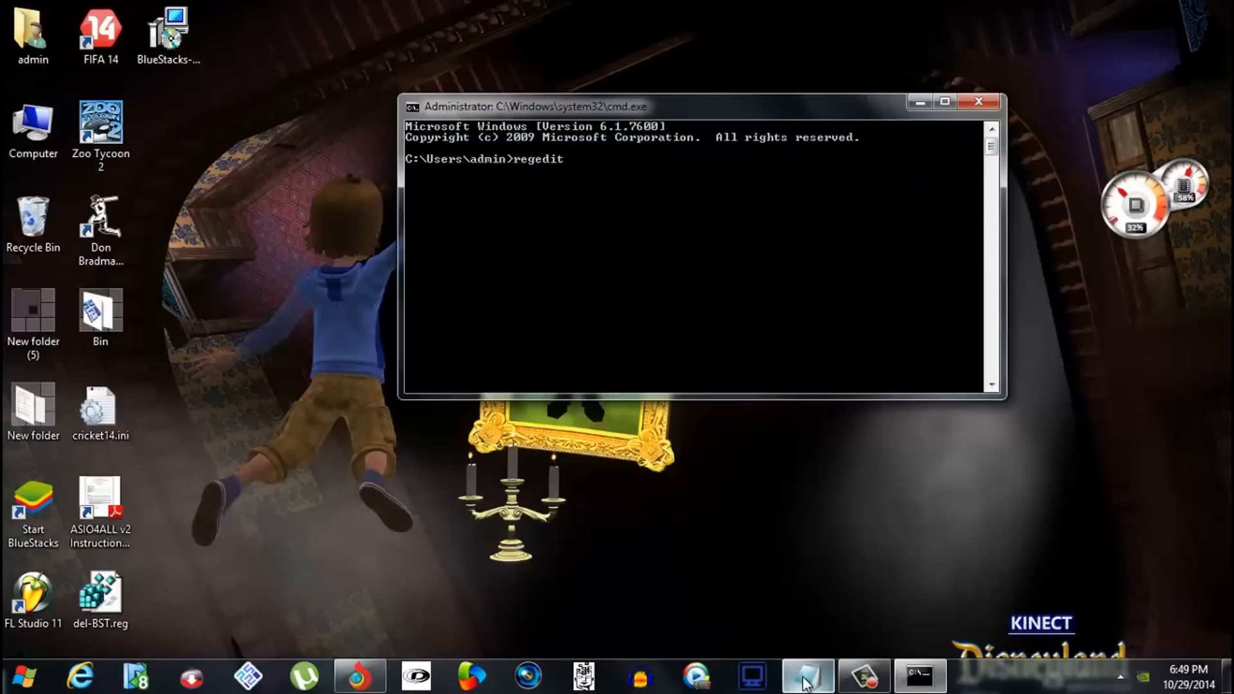
- Start regedit and navigate to the HKEY_LOCAL_MACHINE\SOFTWARE\BlueStacks key
key("Return")
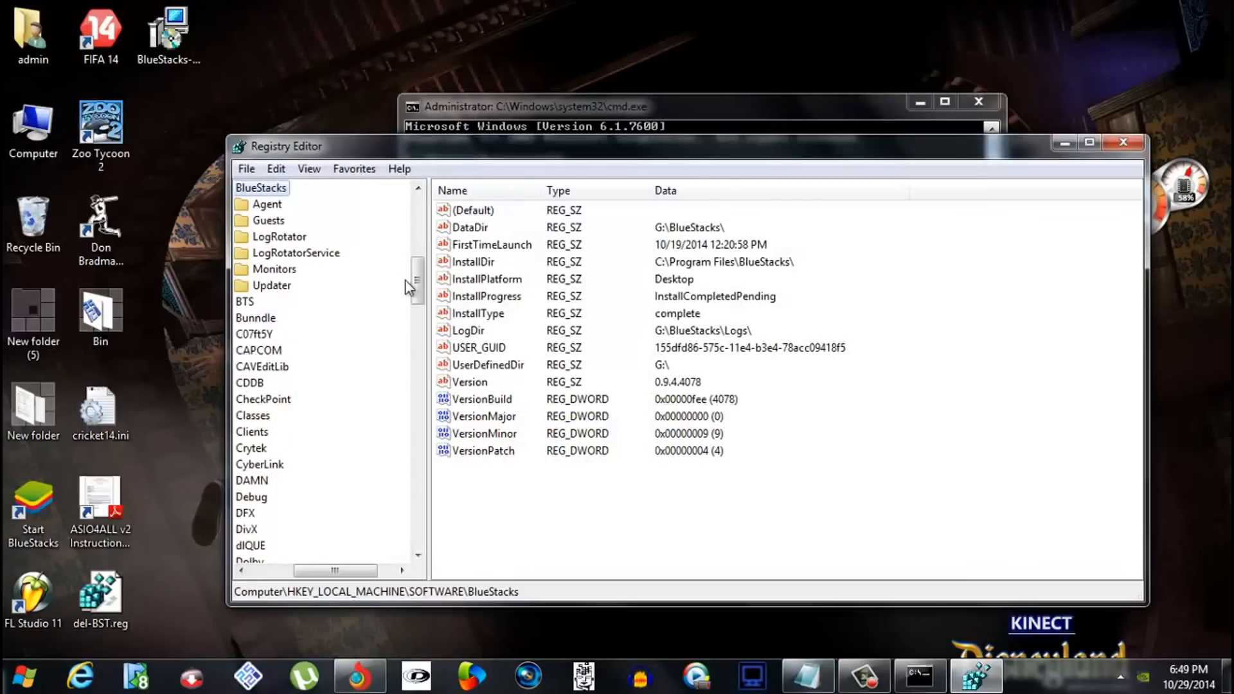
left_click_drag(417, 281, 419, 197)
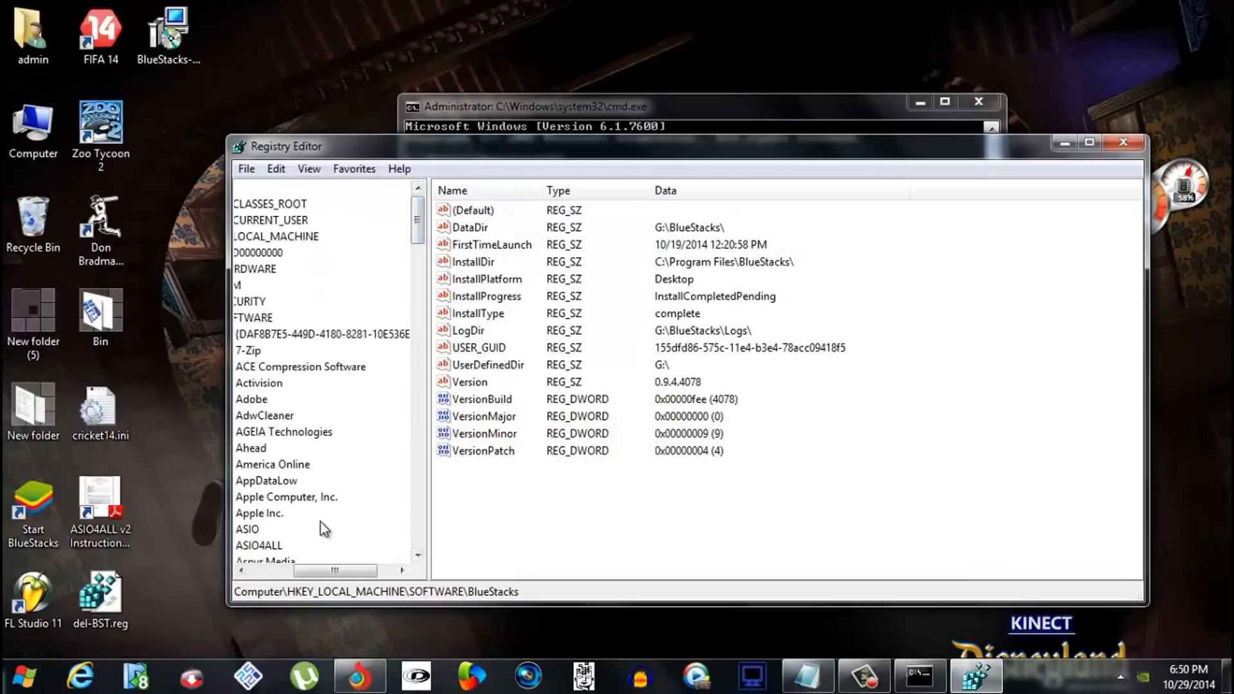
left_click_drag(335, 569, 241, 573)
left_click(280, 318)
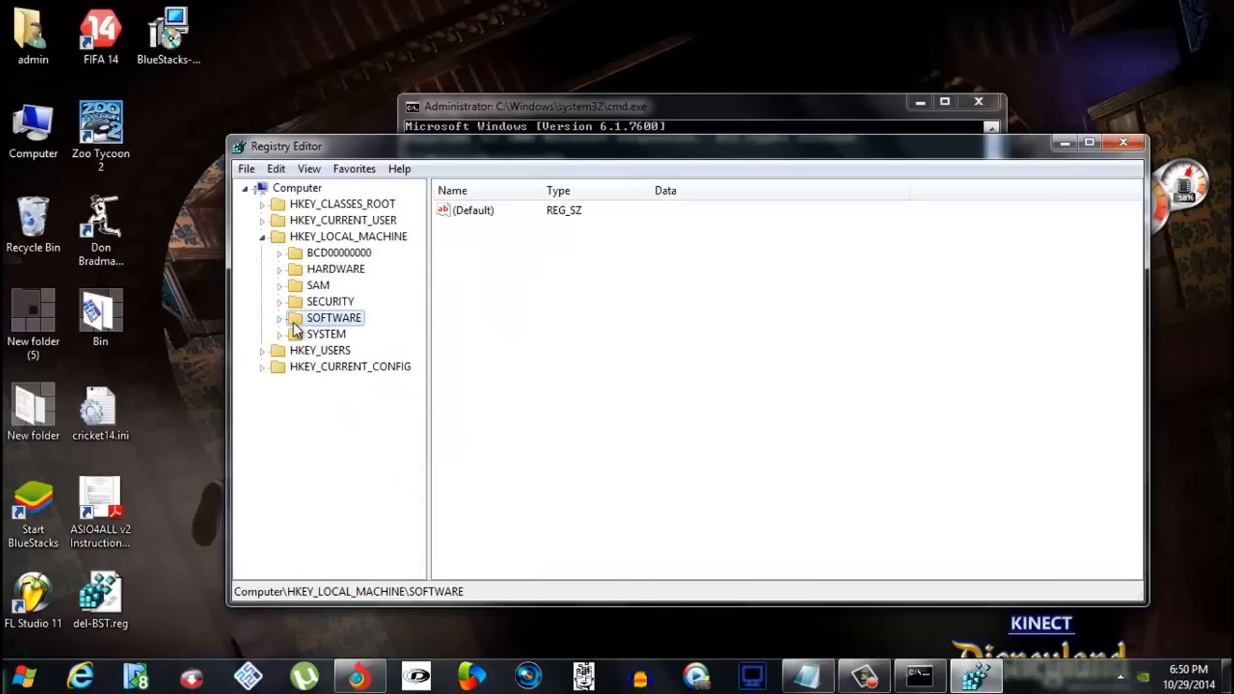
left_click(280, 318)
left_click(349, 335)
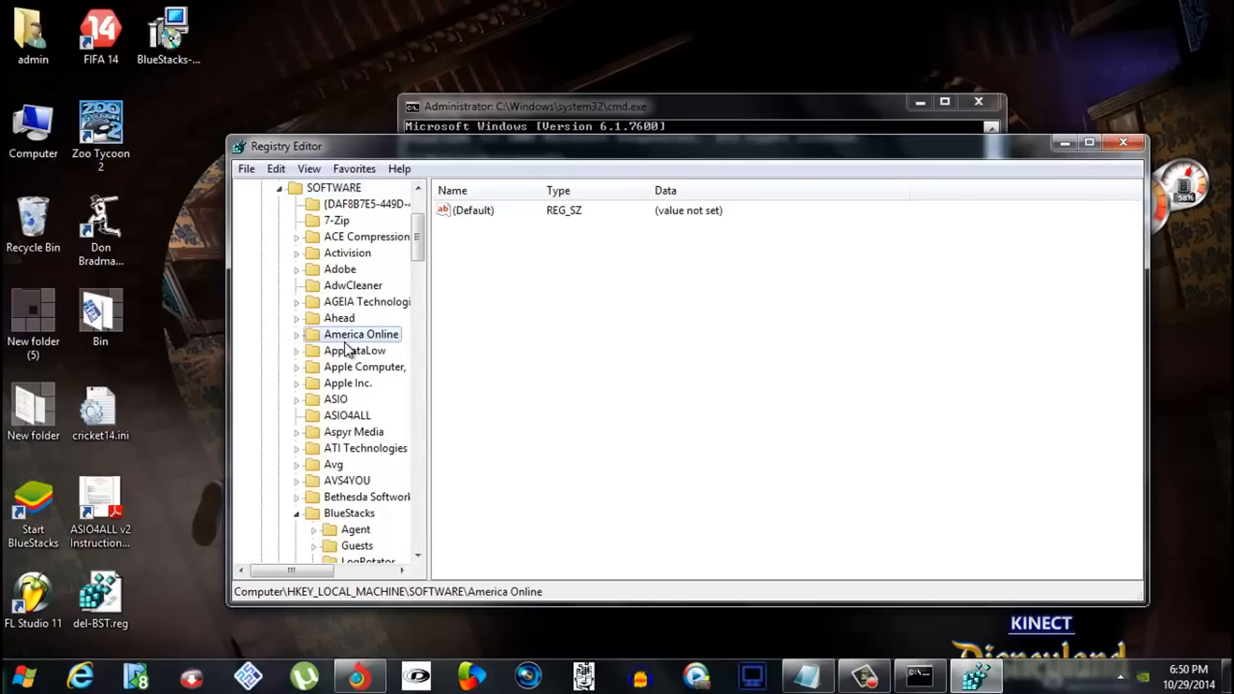
key("b")
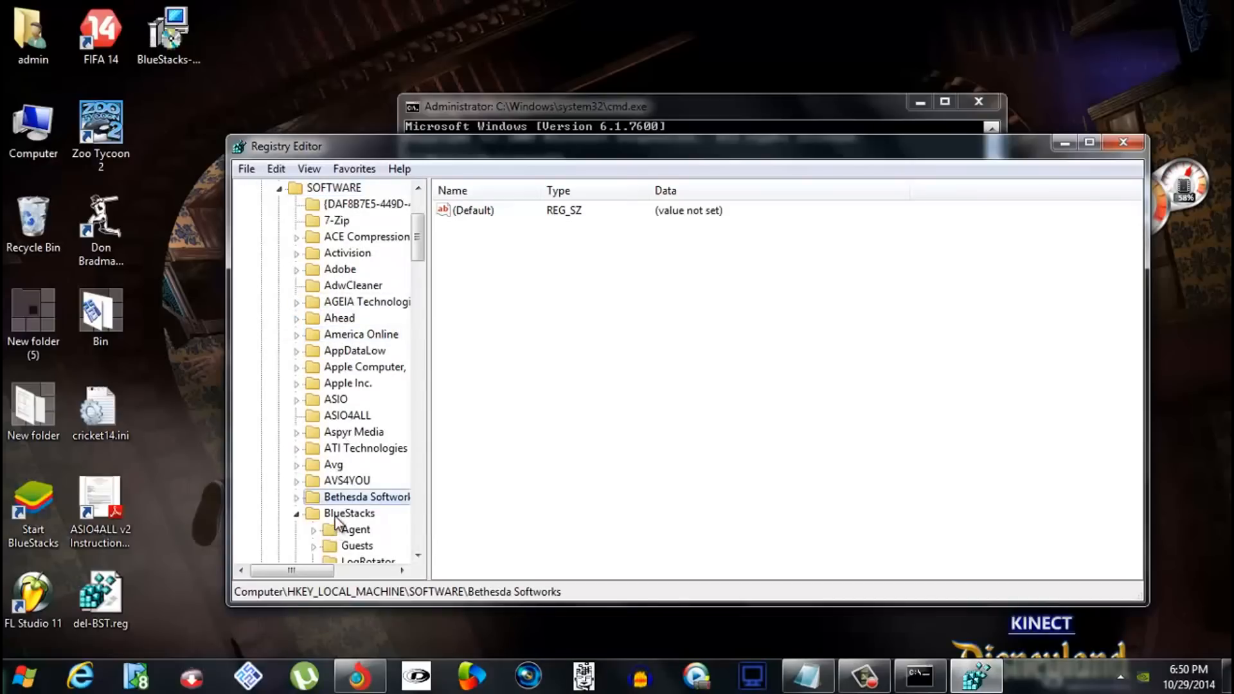
left_click(349, 513)
- Select all BlueStacks values, view their actions without deleting, and close Registry Editor
left_click(473, 210)
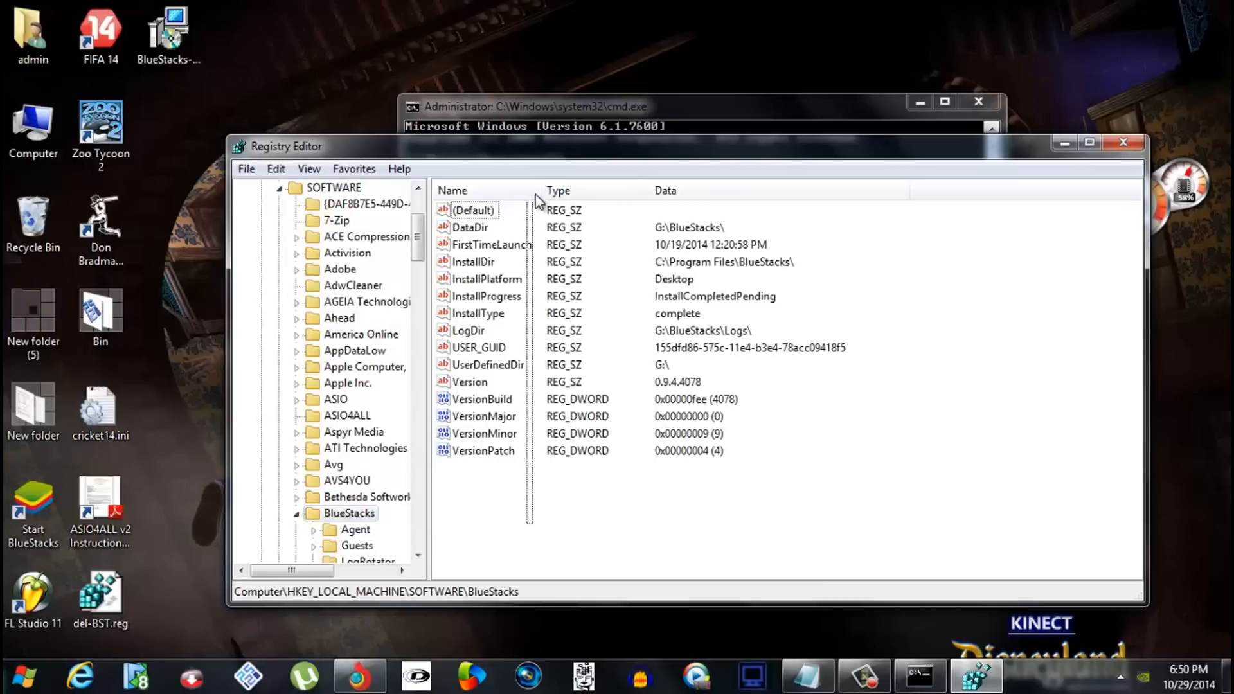
left_click_drag(861, 538, 470, 210)
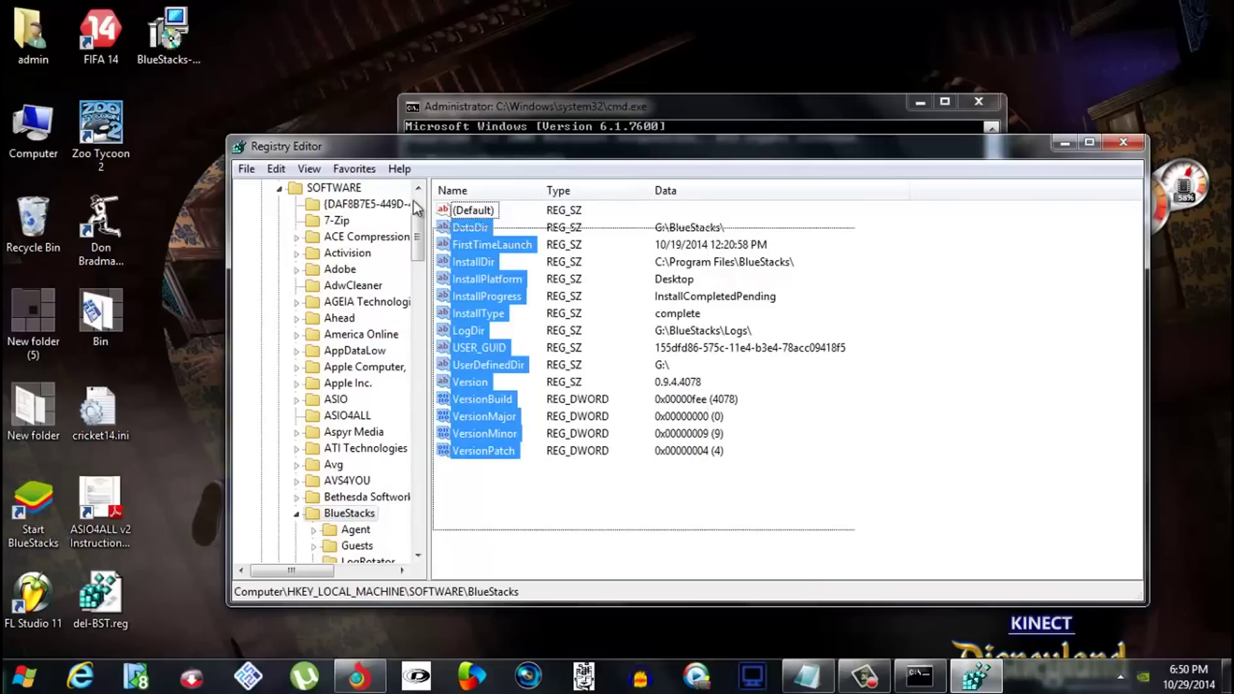
right_click(479, 249)
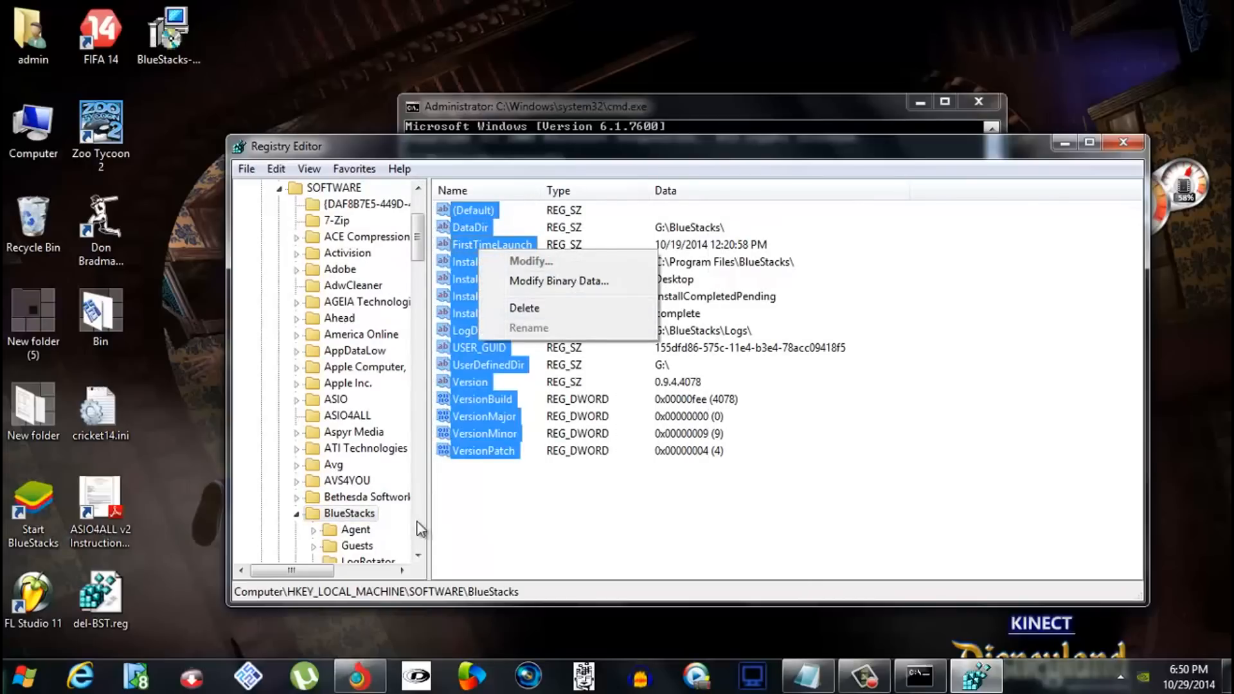
left_click(547, 536)
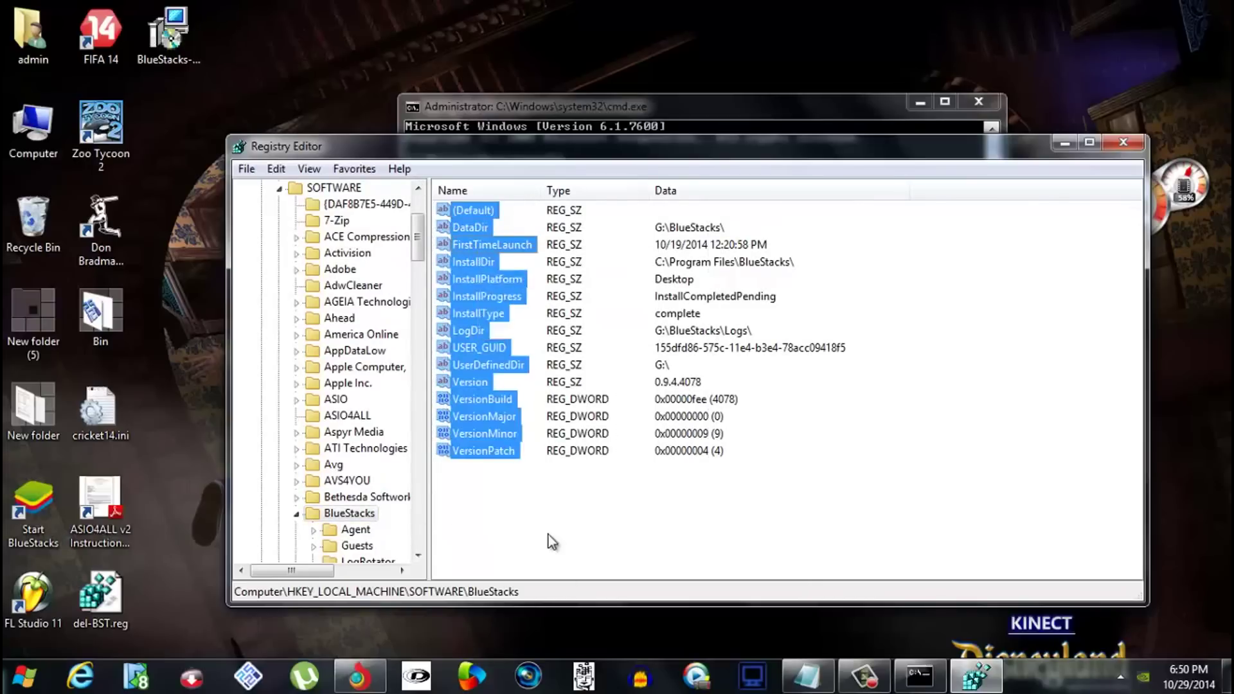
left_click(1123, 143)
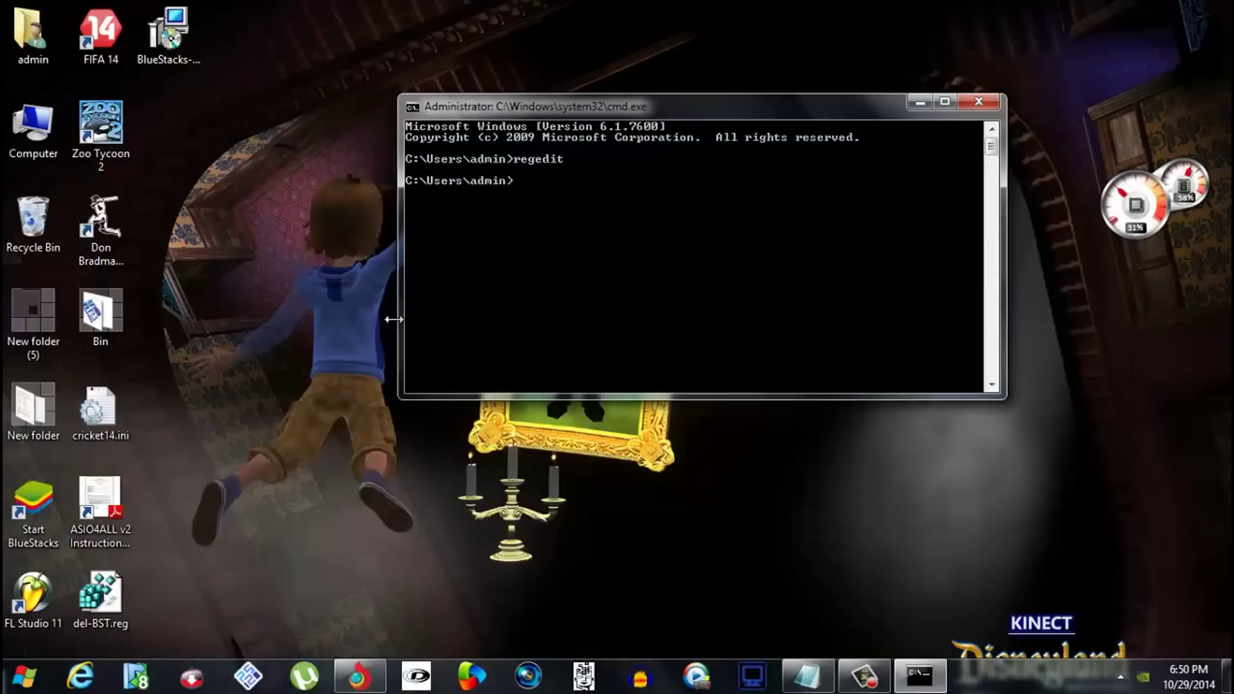
- Close the command window and move del-BST.reg to the middle of the desktop
left_click(981, 103)
left_click(22, 677)
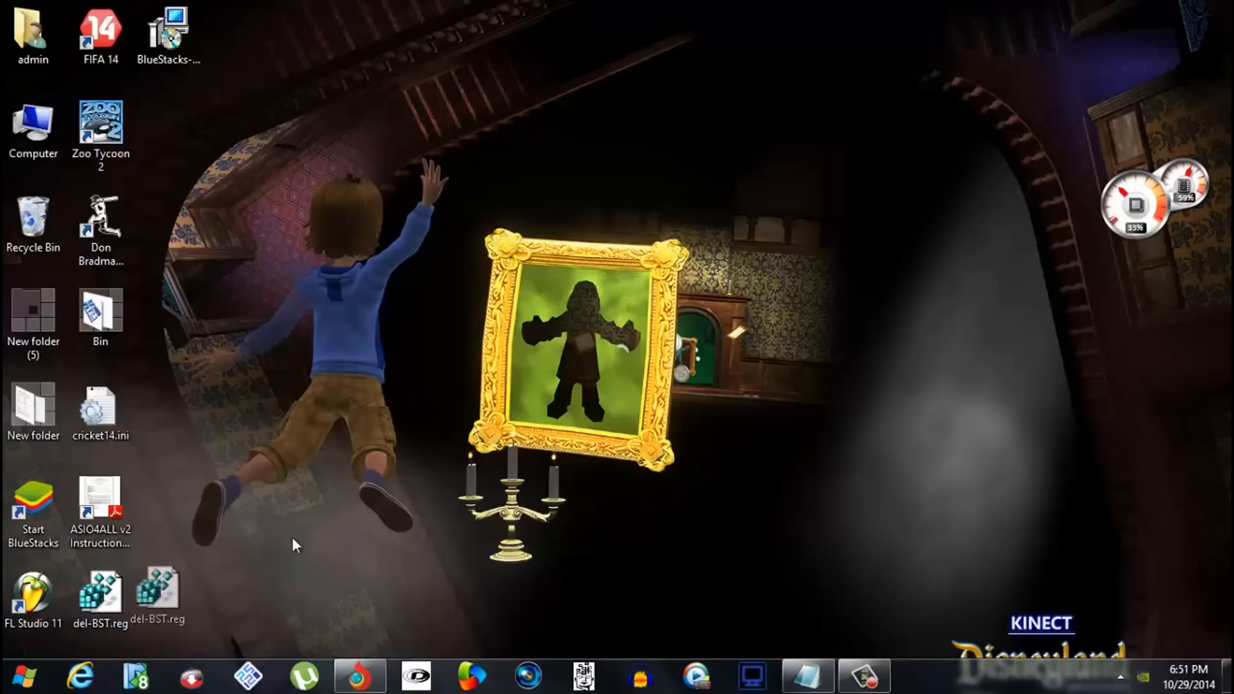
left_click_drag(117, 609, 389, 424)
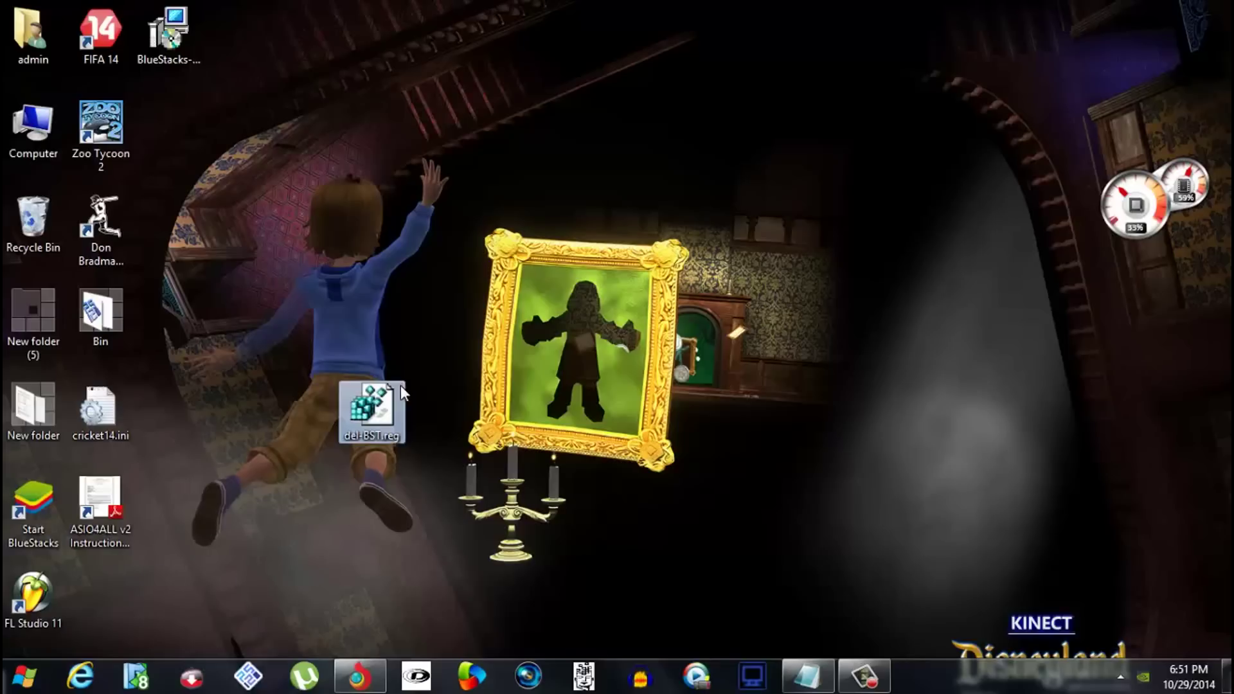
- Run del-BST.reg past the security warning, decline the registry merge, and return the icon to the left column
double_click(377, 424)
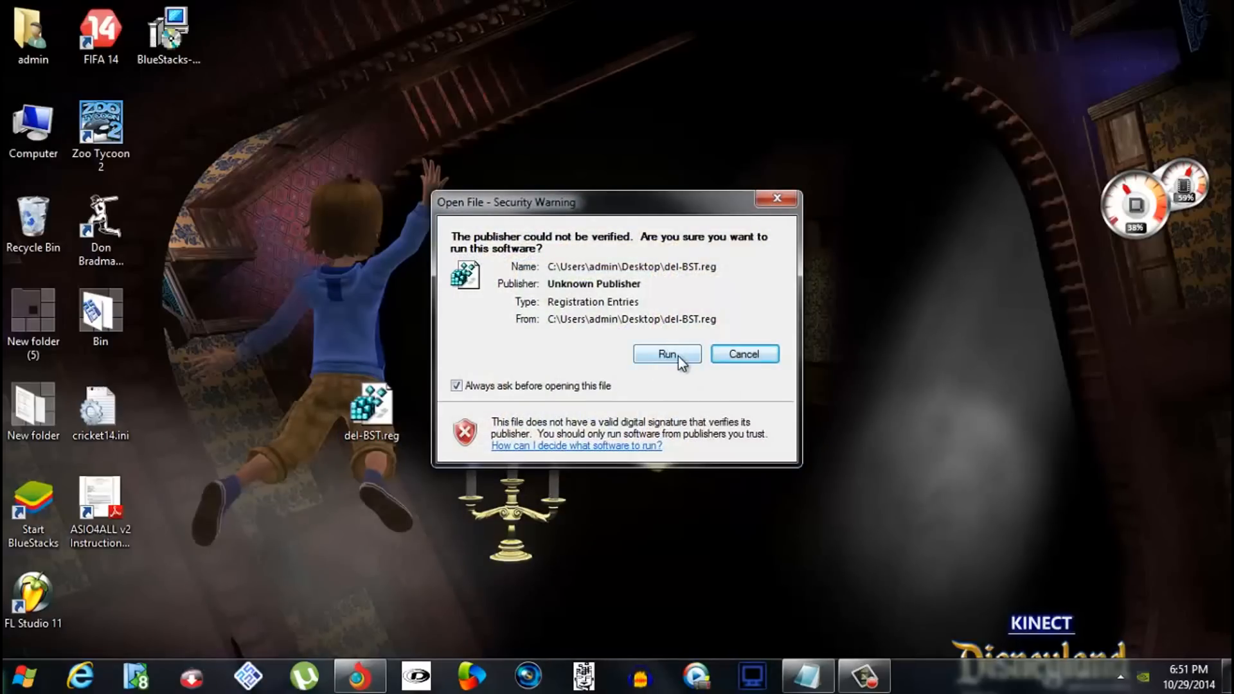
left_click(680, 359)
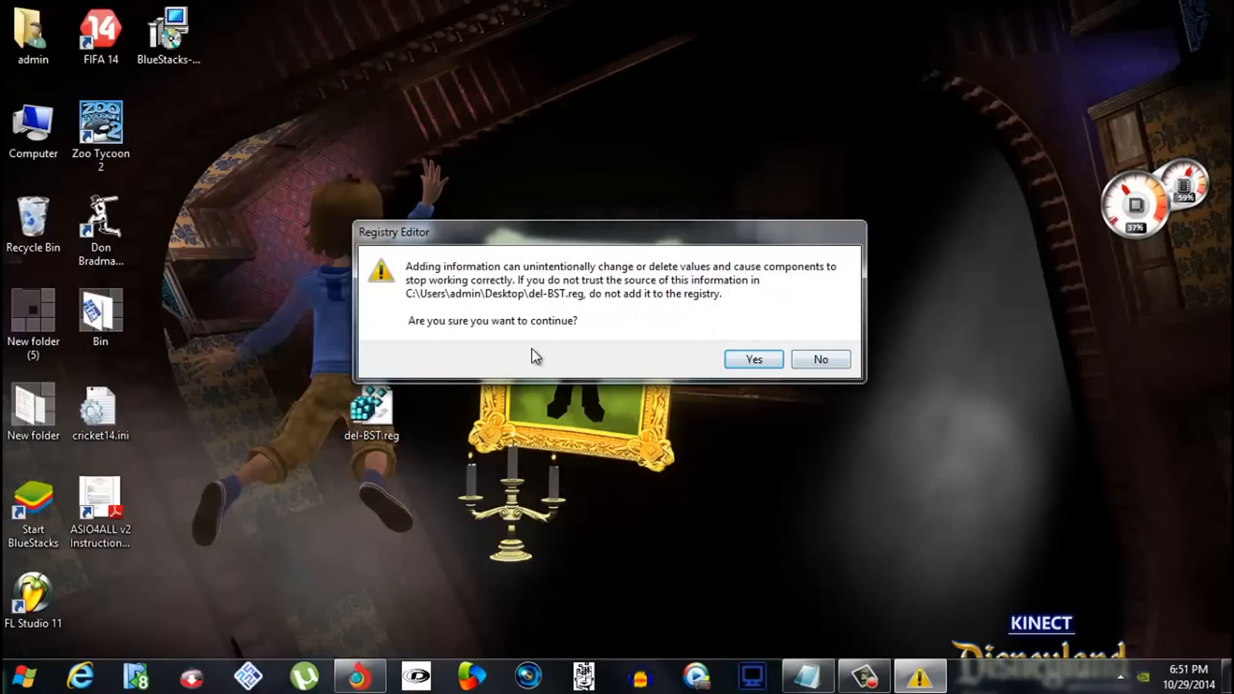
left_click(819, 359)
left_click_drag(372, 410, 107, 590)
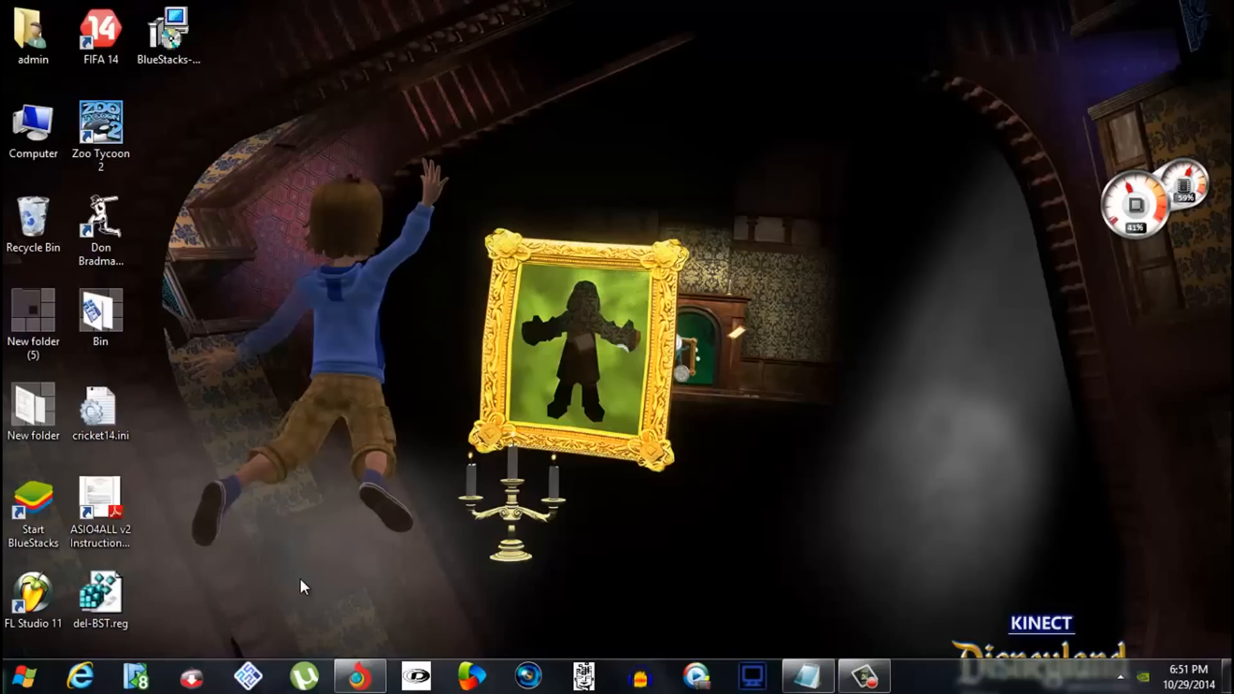